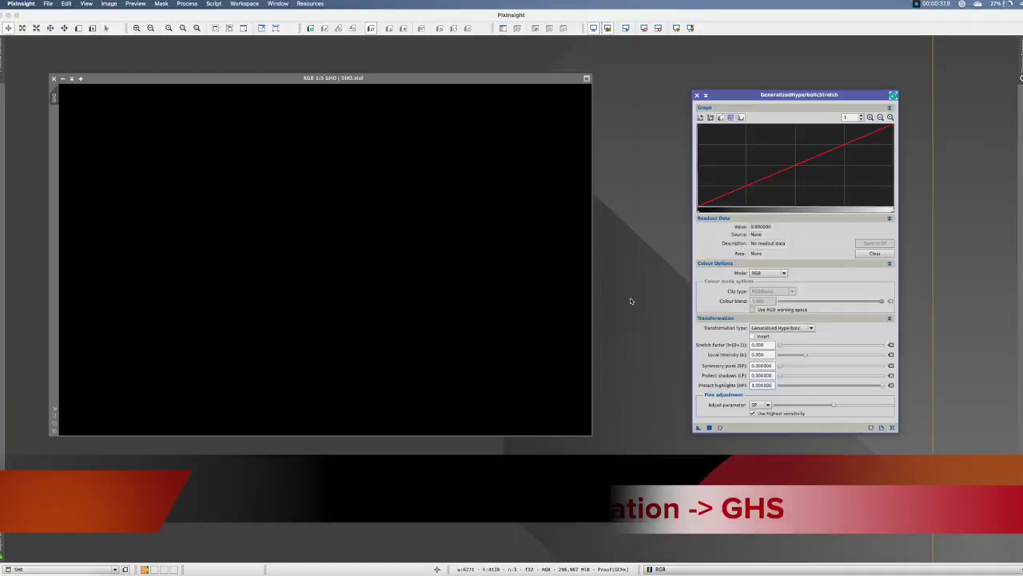
Browse the Process menu, then open the Manage Update Repositories dialog from Resources > Updates.
{"action": "left_click", "coordinate": [187, 3]}
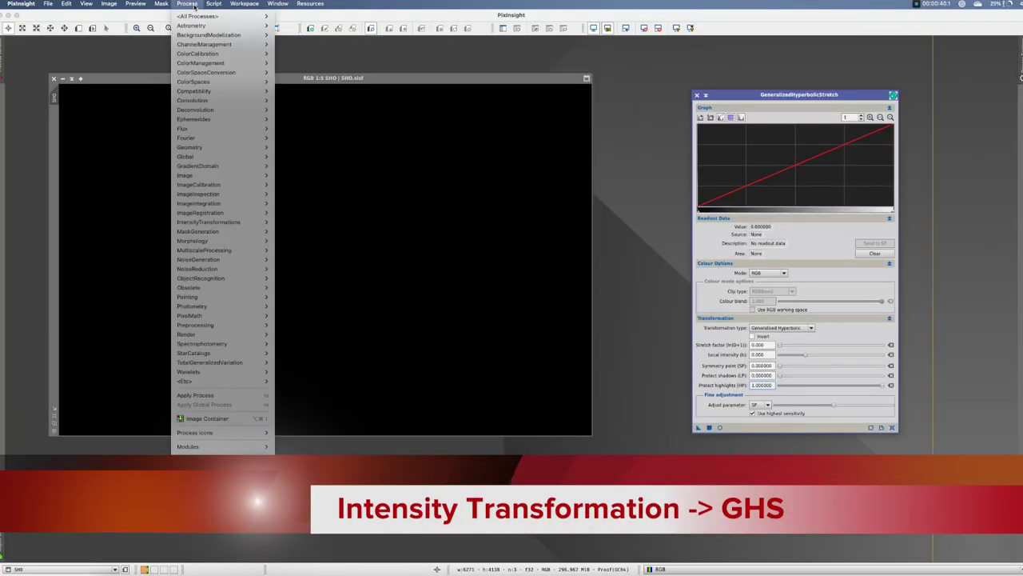
{"action": "mouse_move", "coordinate": [215, 225]}
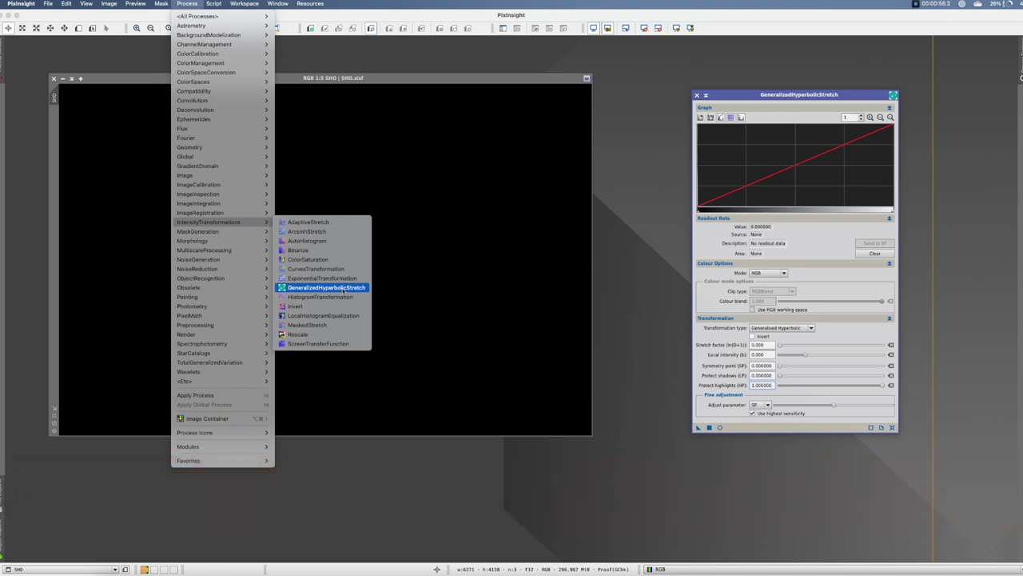
{"action": "mouse_move", "coordinate": [319, 4]}
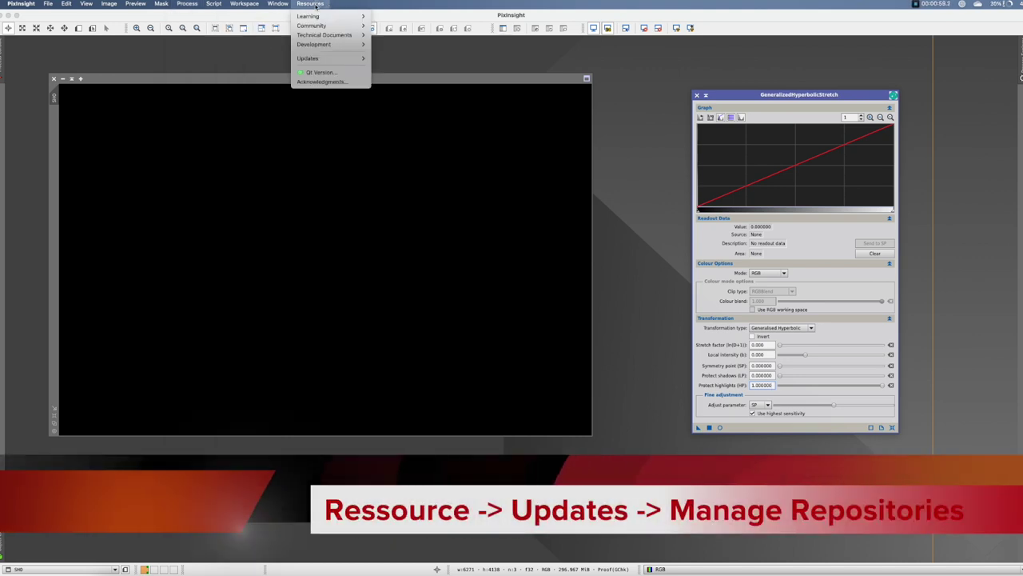
{"action": "mouse_move", "coordinate": [312, 61]}
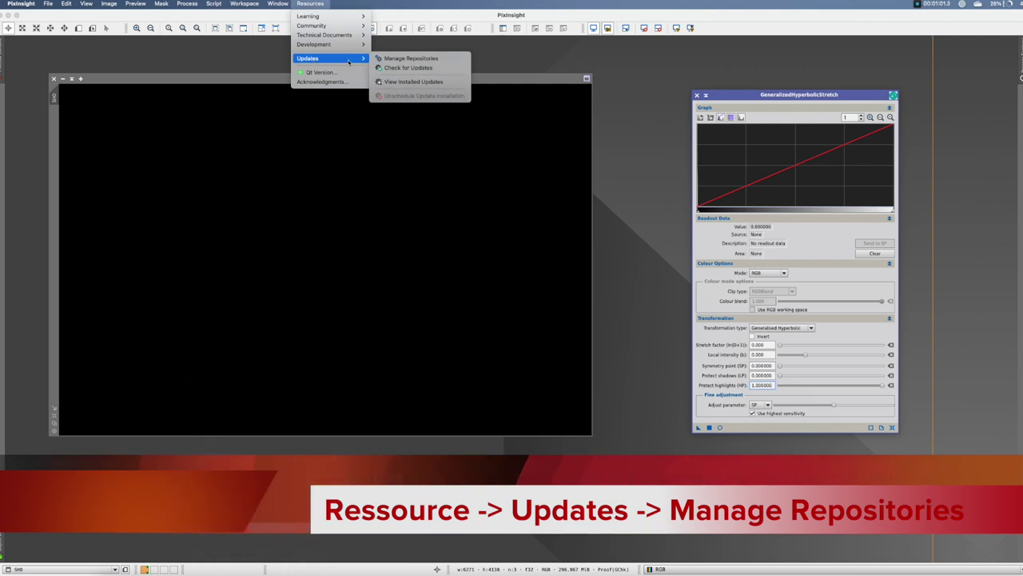
{"action": "left_click", "coordinate": [407, 59]}
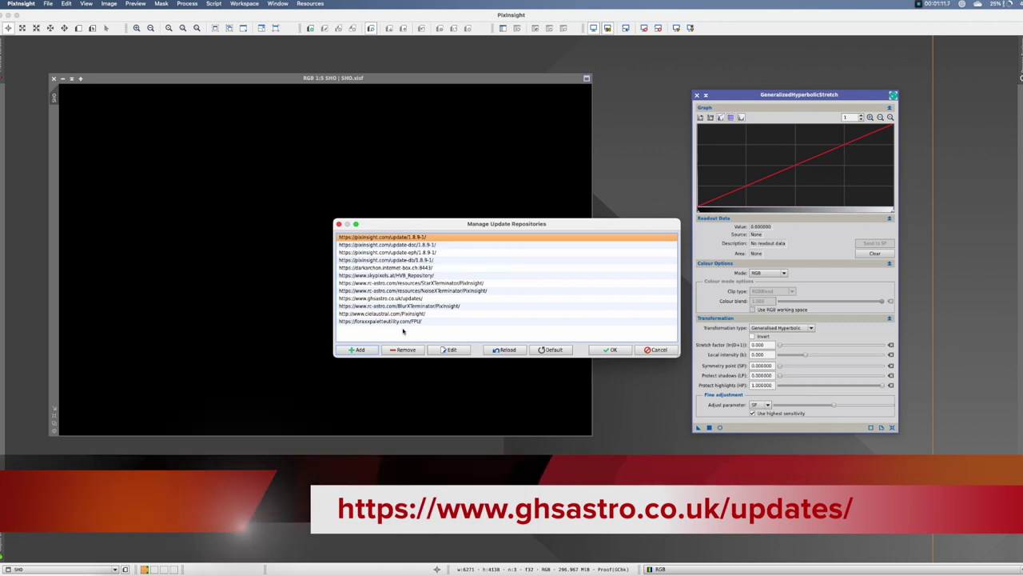
Try adding a repository with an empty URL, cancel it, and close the repository list unchanged.
{"action": "left_click", "coordinate": [360, 350]}
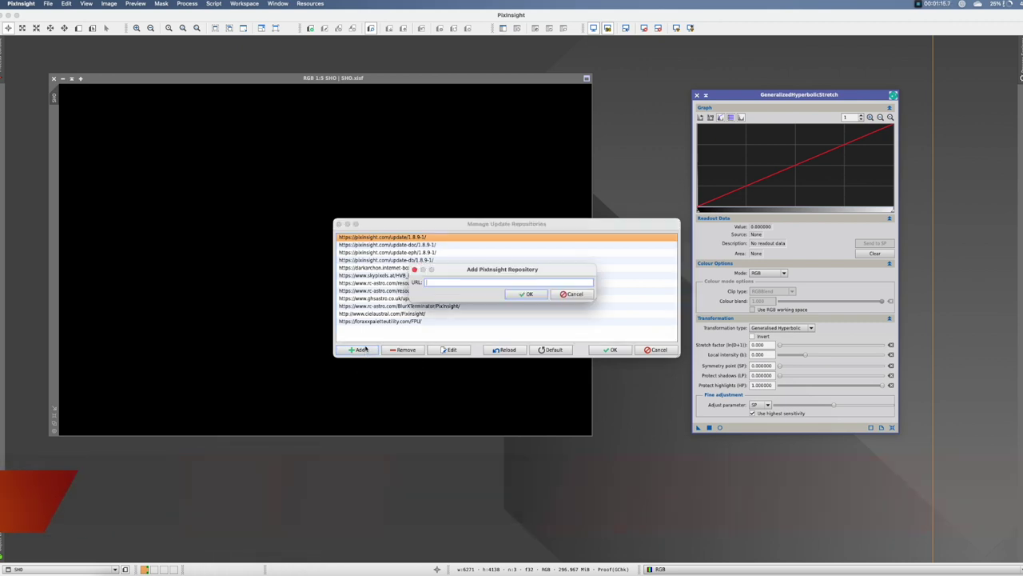
{"action": "left_click", "coordinate": [518, 293]}
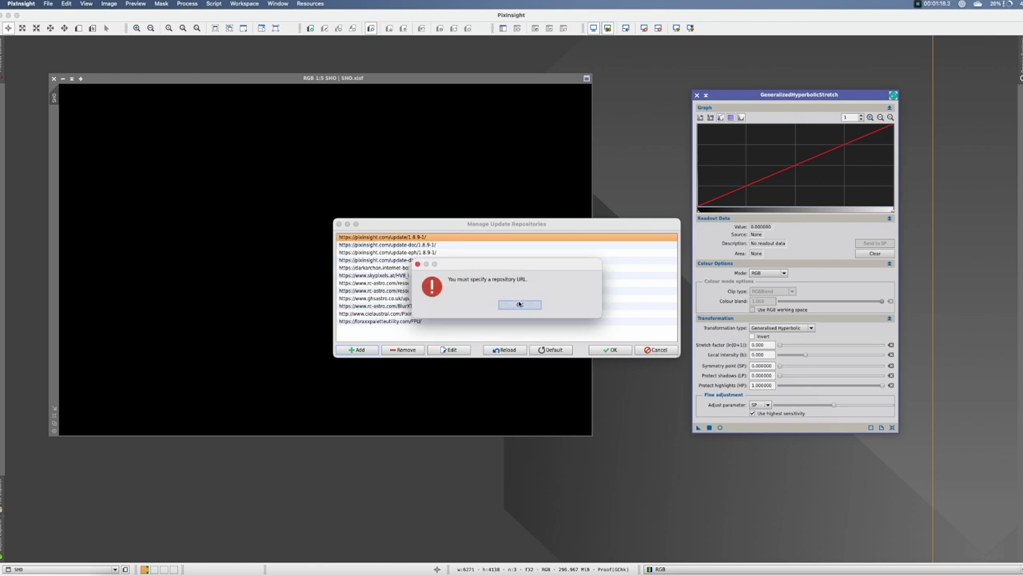
{"action": "left_click", "coordinate": [519, 305]}
{"action": "left_click", "coordinate": [572, 294]}
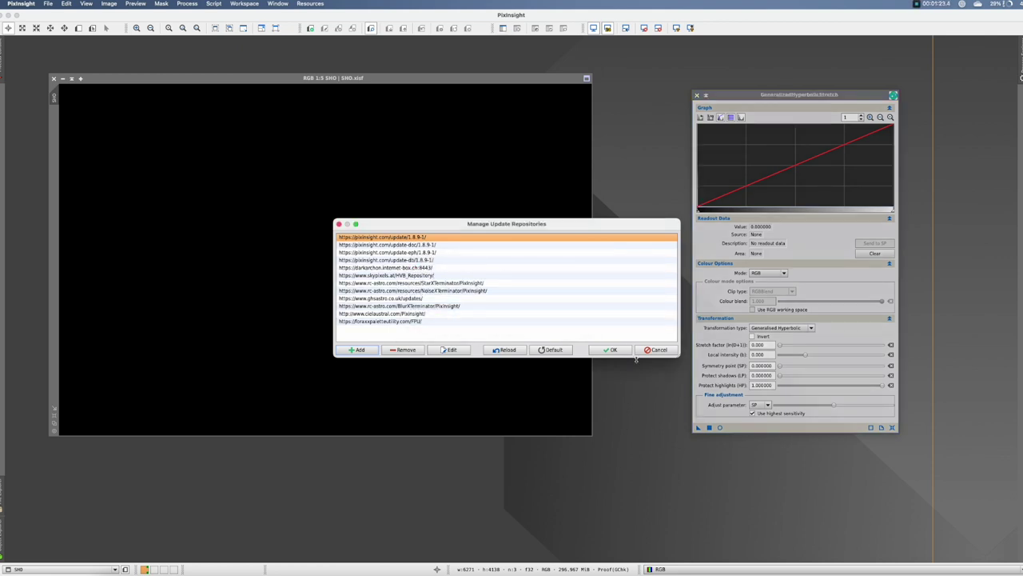
{"action": "left_click", "coordinate": [610, 350]}
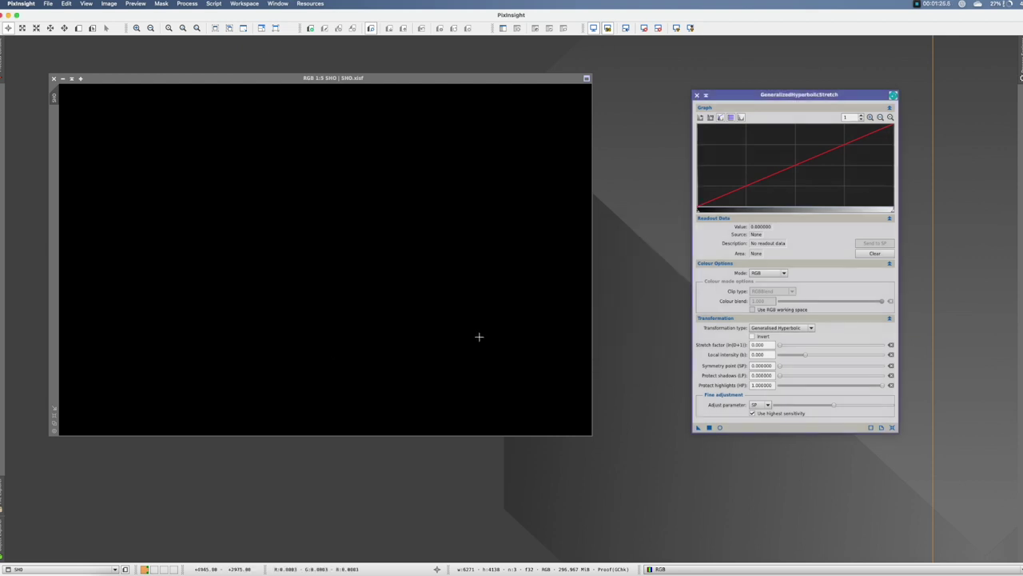
Start a check for available updates from Resources > Updates.
{"action": "left_click", "coordinate": [308, 4]}
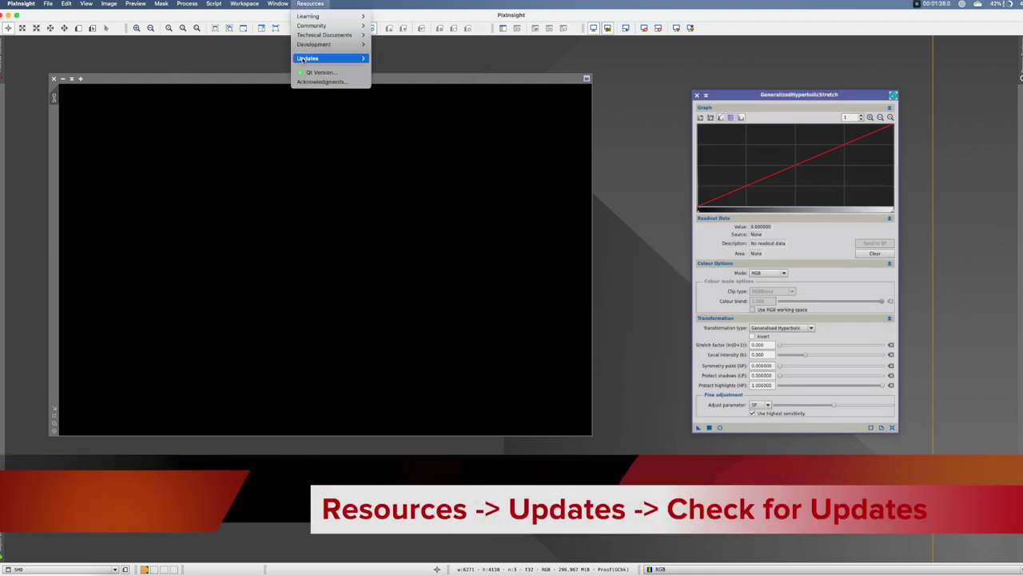
{"action": "mouse_move", "coordinate": [304, 59]}
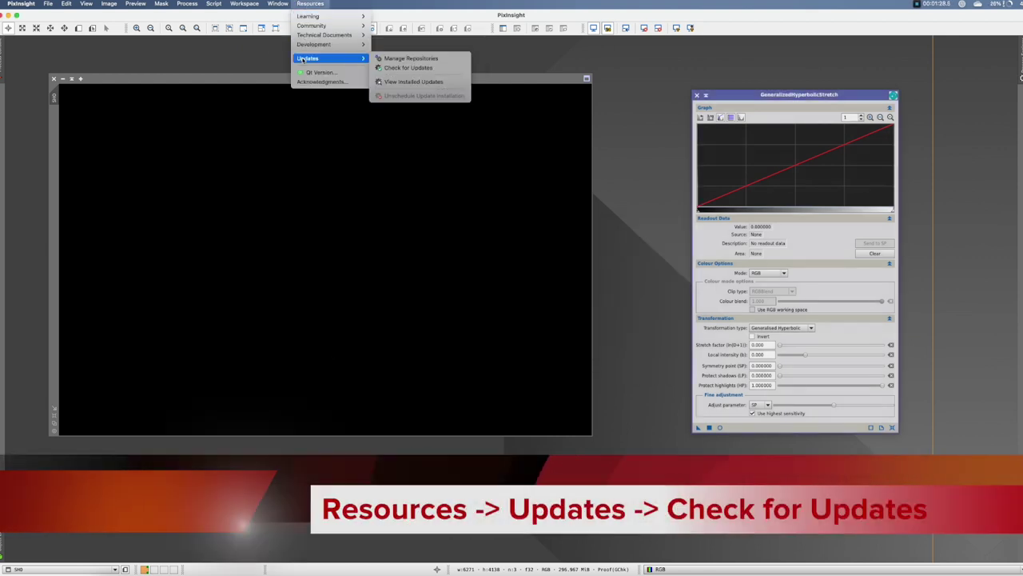
{"action": "left_click", "coordinate": [407, 68]}
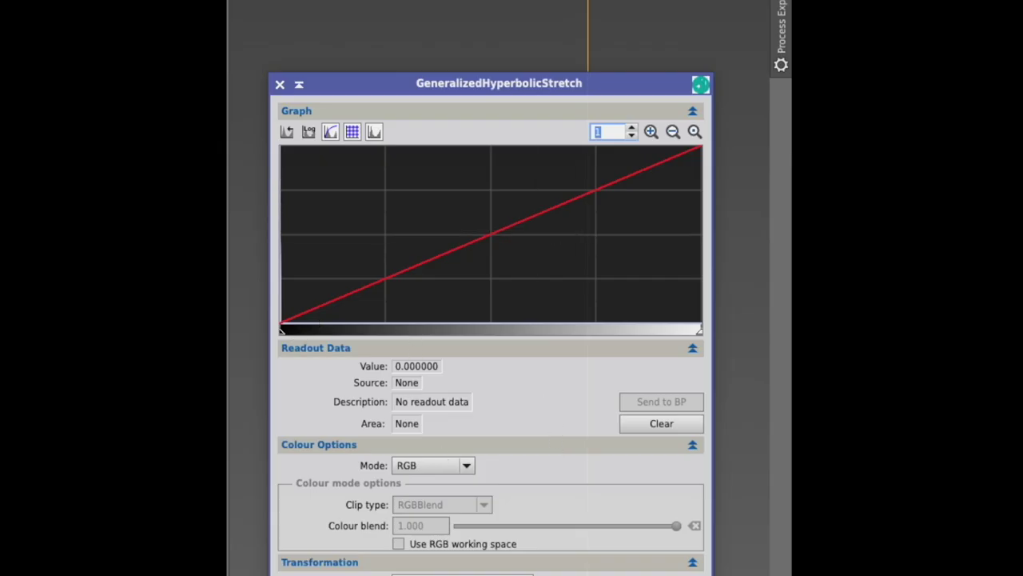
{"action": "mouse_move", "coordinate": [282, 328]}
{"action": "left_mouse_down"}
{"action": "mouse_move", "coordinate": [385, 327]}
{"action": "mouse_move", "coordinate": [284, 329]}
{"action": "left_mouse_up"}
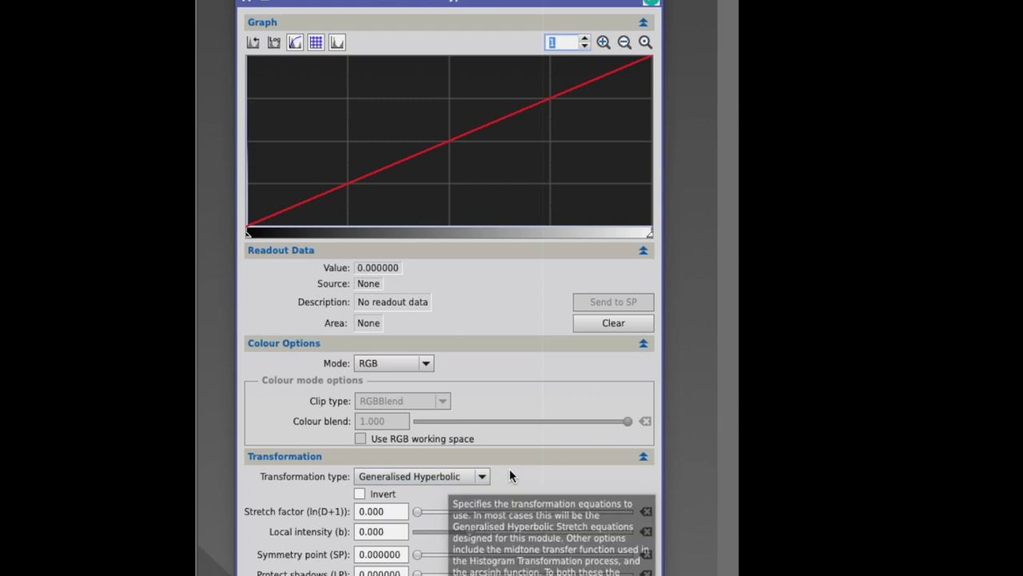
Send a sampled histogram level to the symmetry point and experiment with stretch factor and local intensity.
{"action": "left_click", "coordinate": [453, 200]}
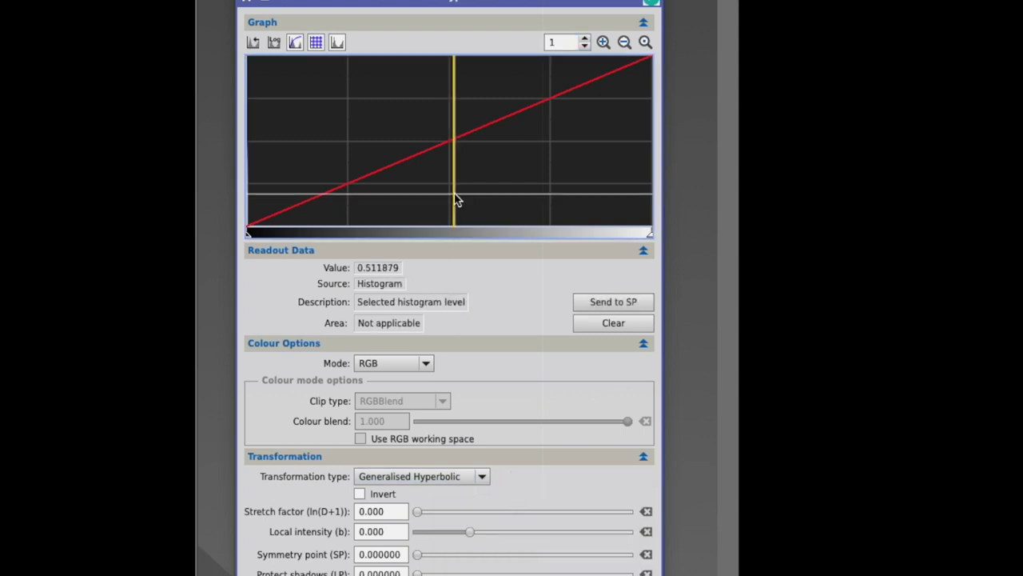
{"action": "left_click", "coordinate": [617, 302]}
{"action": "left_click", "coordinate": [419, 513]}
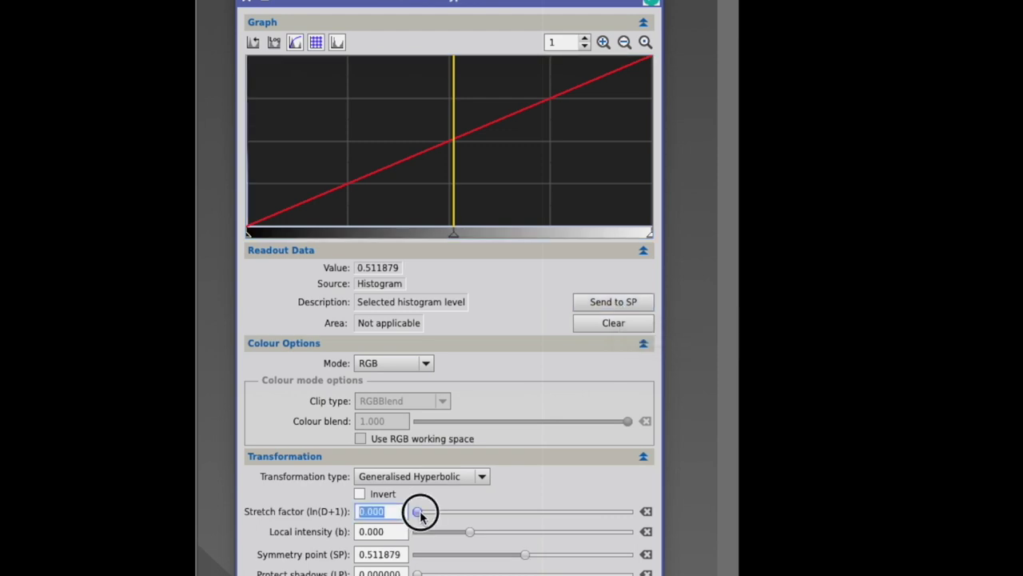
{"action": "left_click_drag", "start_coordinate": [420, 513], "coordinate": [448, 512]}
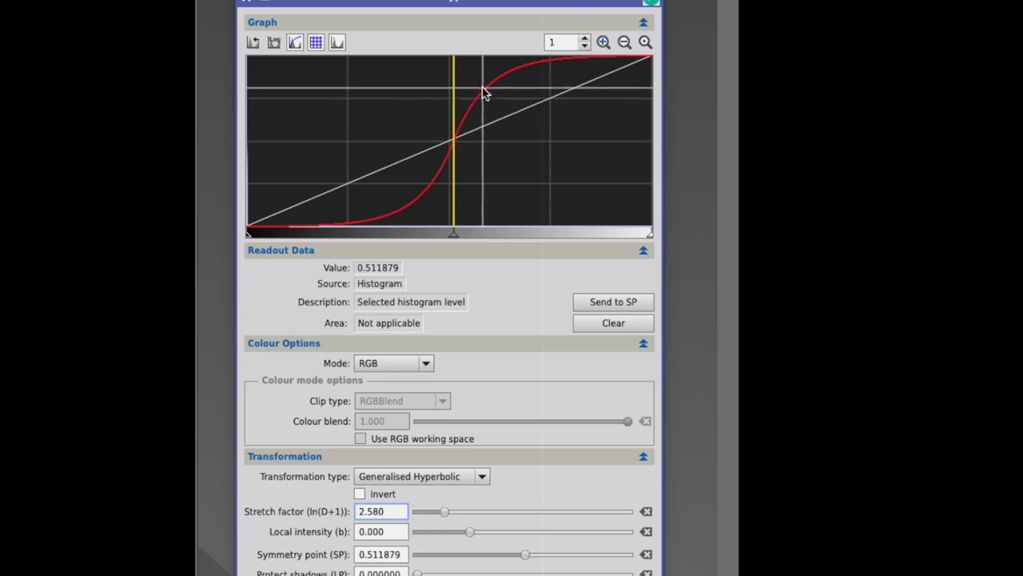
{"action": "mouse_move", "coordinate": [588, 70]}
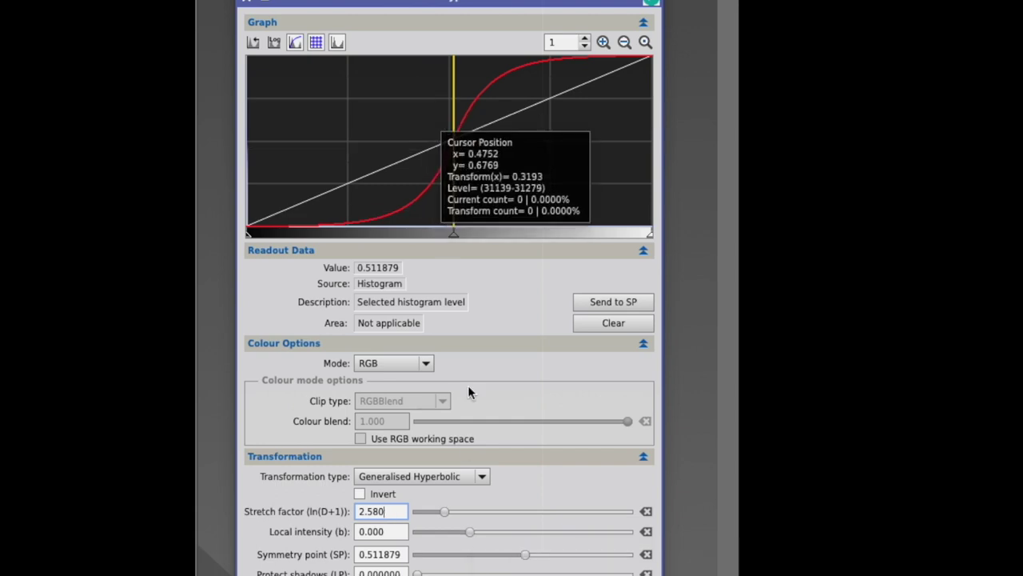
{"action": "left_click_drag", "start_coordinate": [472, 533], "coordinate": [444, 531]}
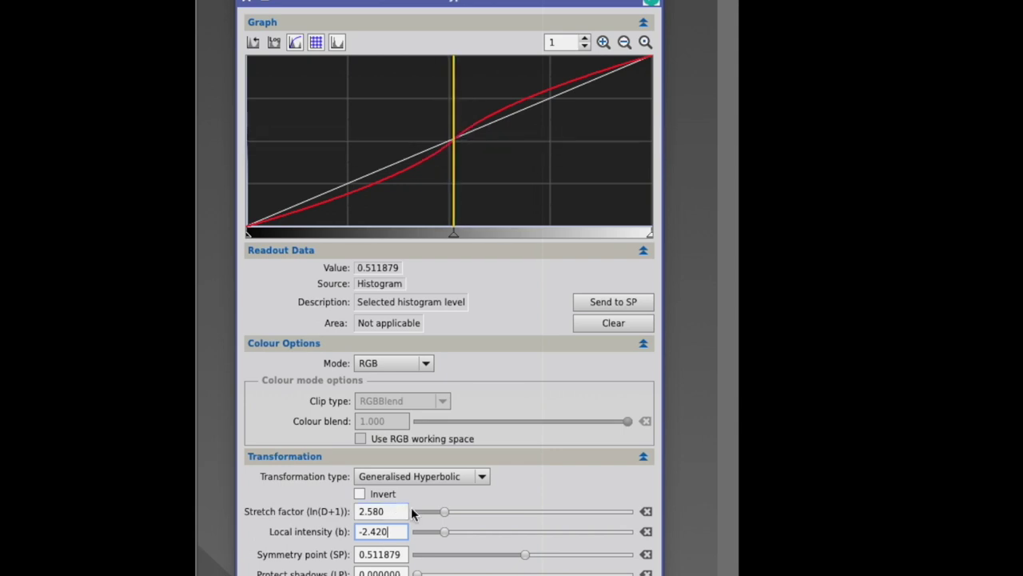
{"action": "left_click_drag", "start_coordinate": [446, 530], "coordinate": [527, 531]}
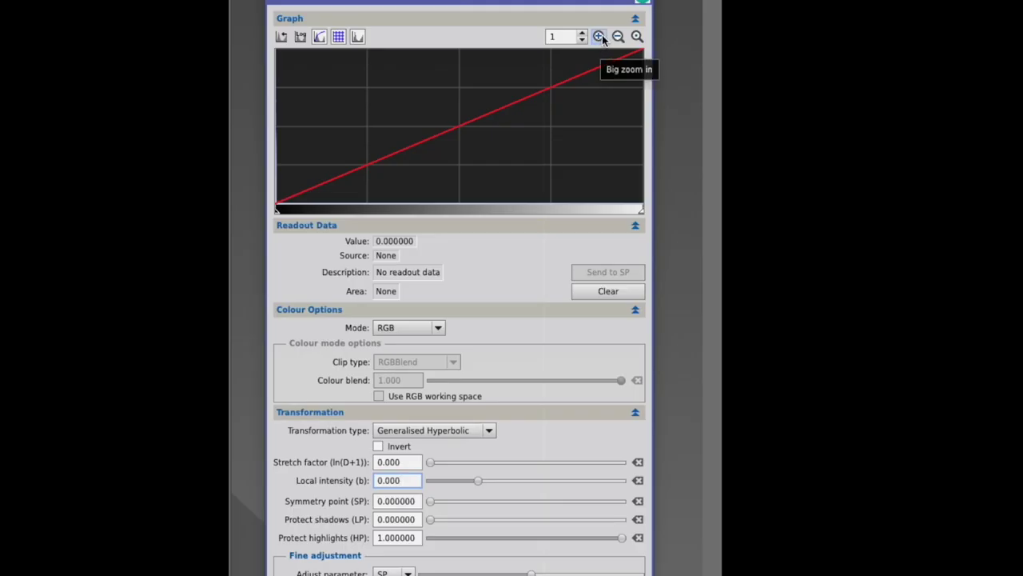
Zoom the histogram to 250 and set the symmetry point to the peak level 0.000371.
{"action": "left_click", "coordinate": [599, 36]}
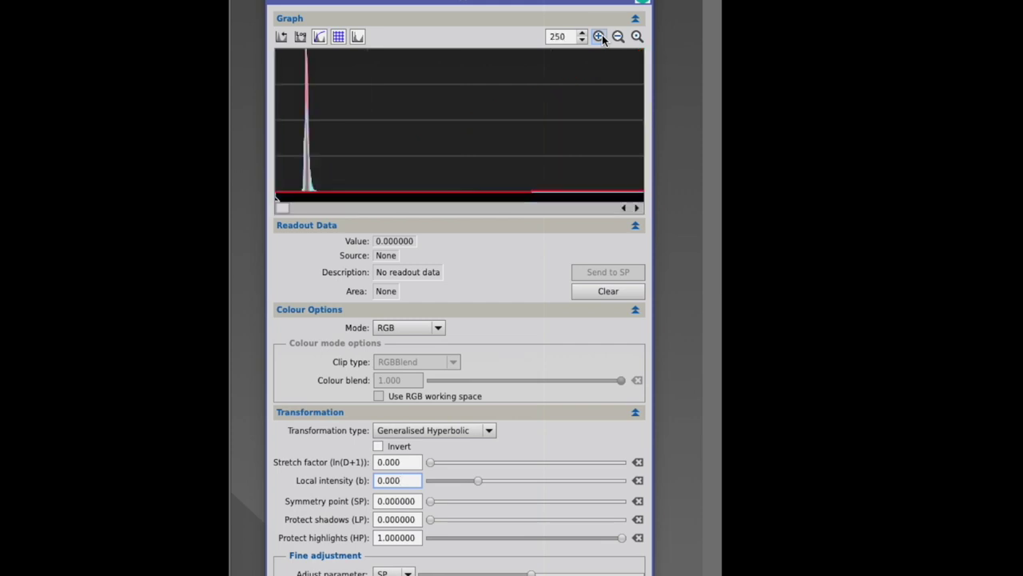
{"action": "mouse_move", "coordinate": [321, 148]}
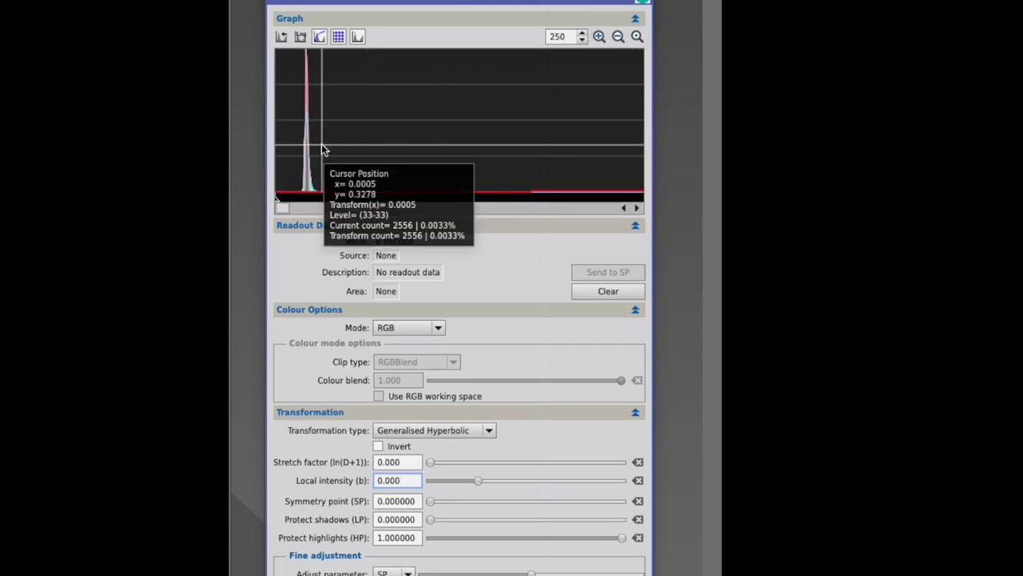
{"action": "left_click", "coordinate": [371, 151]}
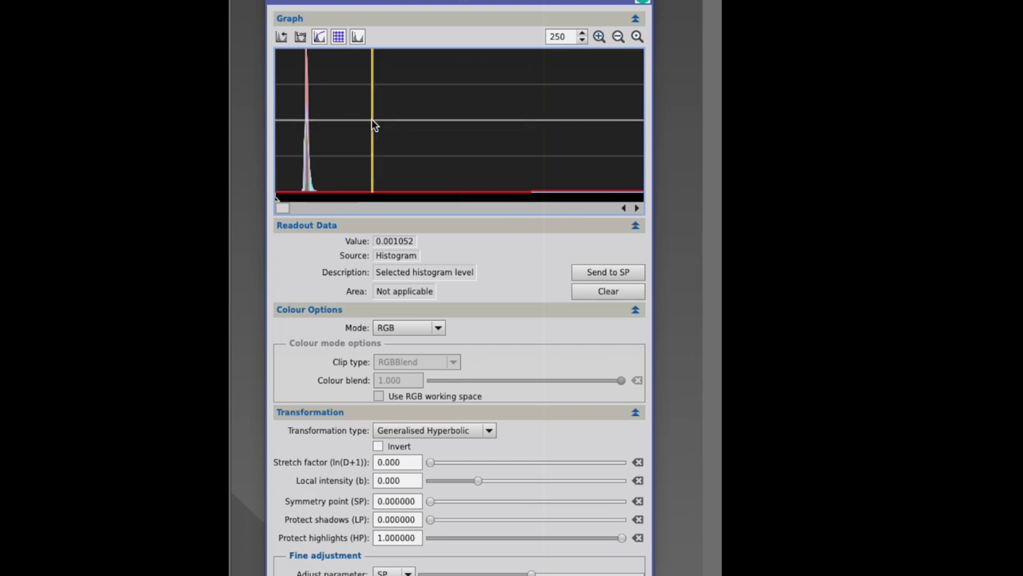
{"action": "left_click", "coordinate": [536, 124]}
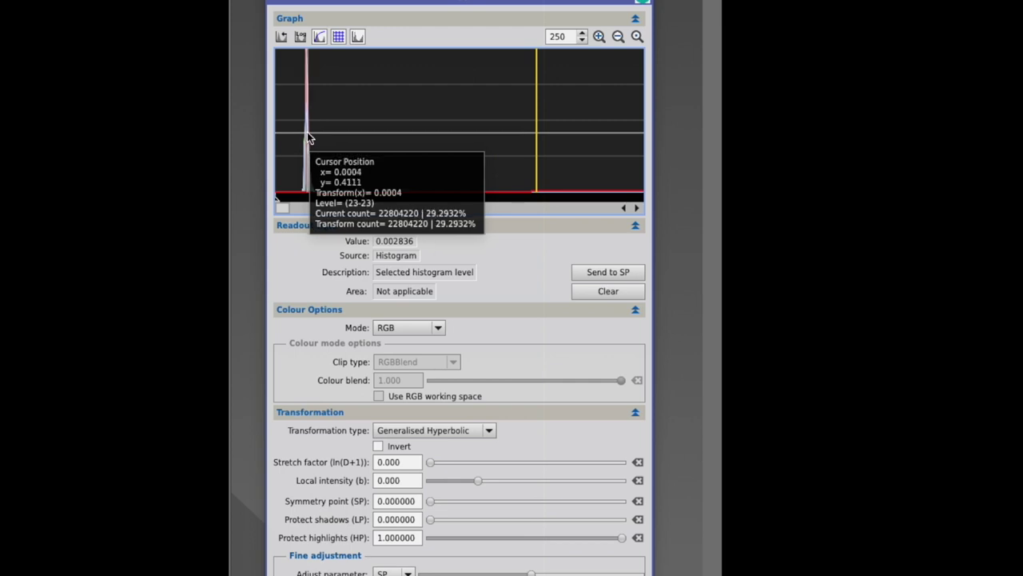
{"action": "left_click", "coordinate": [309, 137]}
{"action": "mouse_move", "coordinate": [310, 136]}
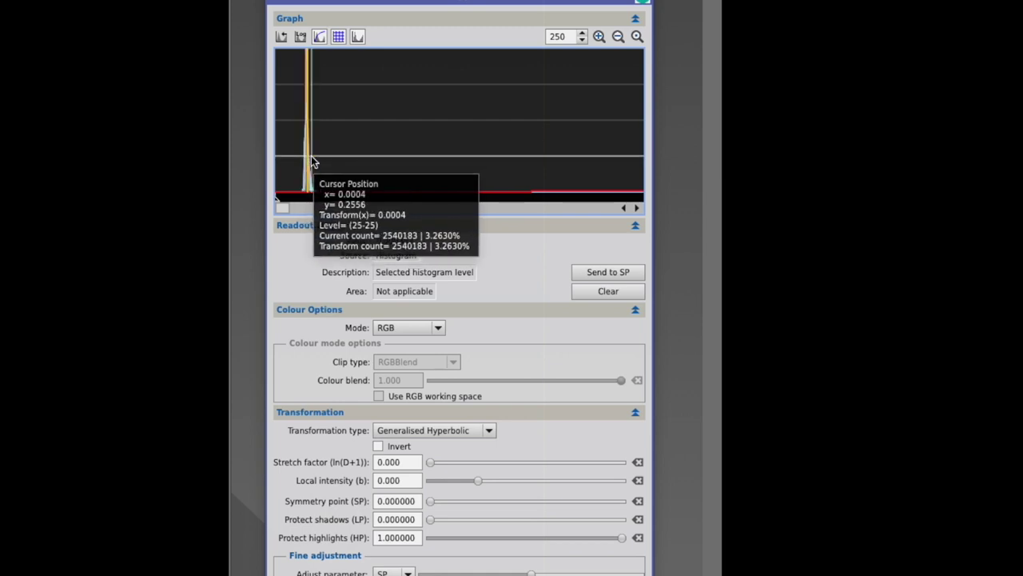
{"action": "left_click", "coordinate": [311, 160]}
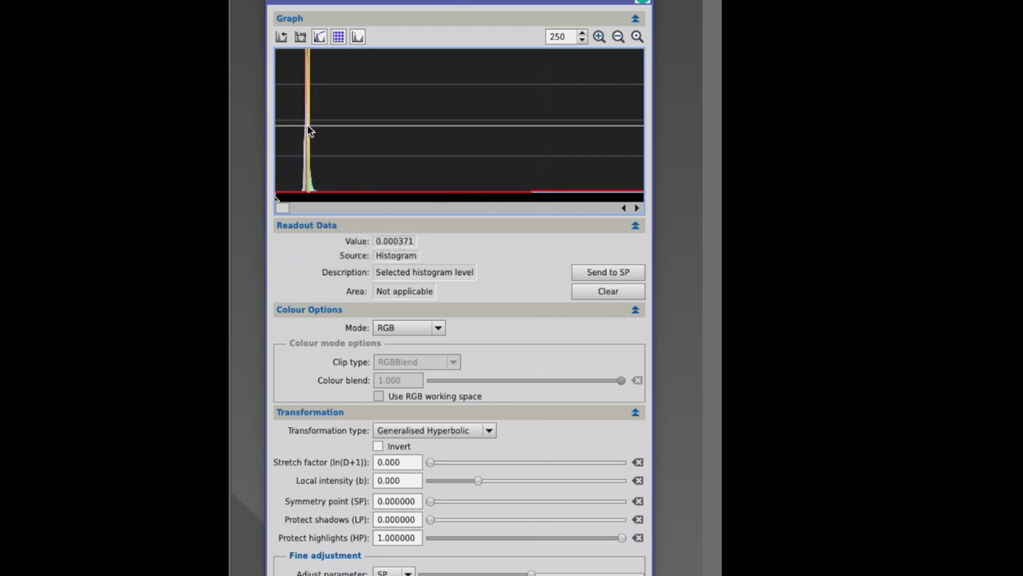
{"action": "left_click", "coordinate": [616, 273]}
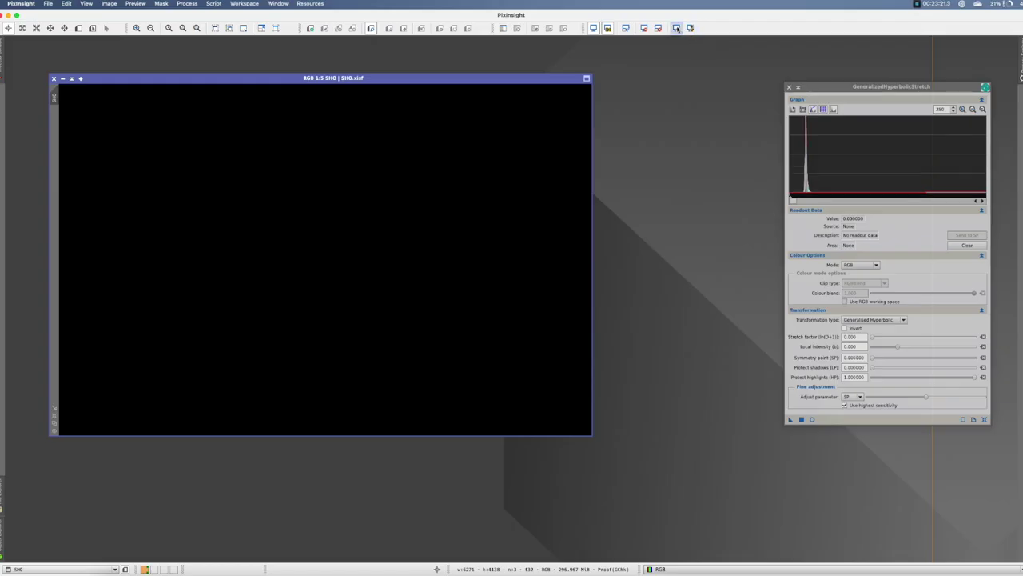
Auto-stretch the screen display to reveal the teal-green Rosette nebulosity.
{"action": "left_click", "coordinate": [676, 28]}
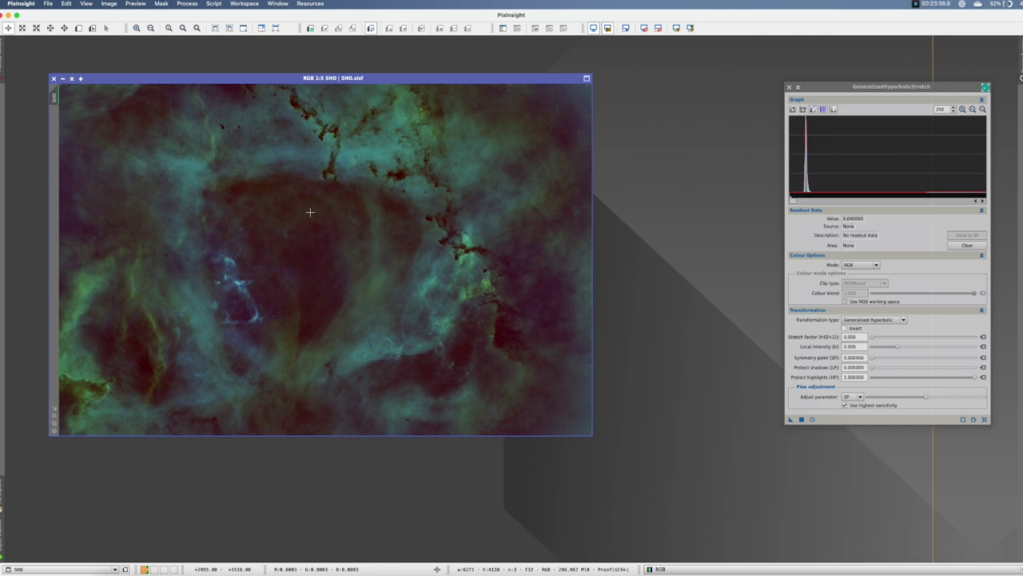
Sample a central background pixel (0.000329), then remove the automatic screen stretch.
{"action": "left_click", "coordinate": [326, 258]}
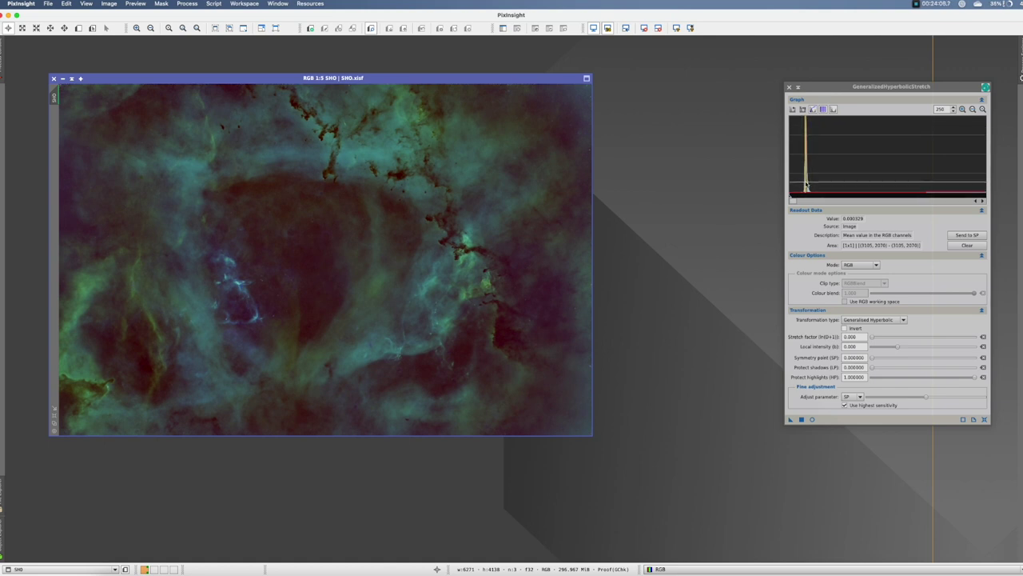
{"action": "mouse_move", "coordinate": [806, 186]}
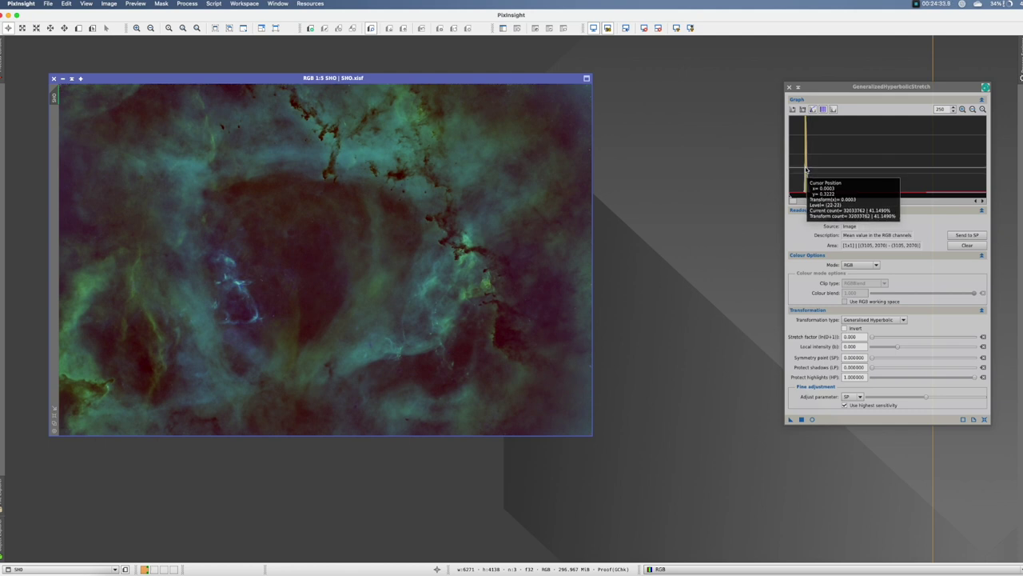
{"action": "left_click", "coordinate": [631, 32]}
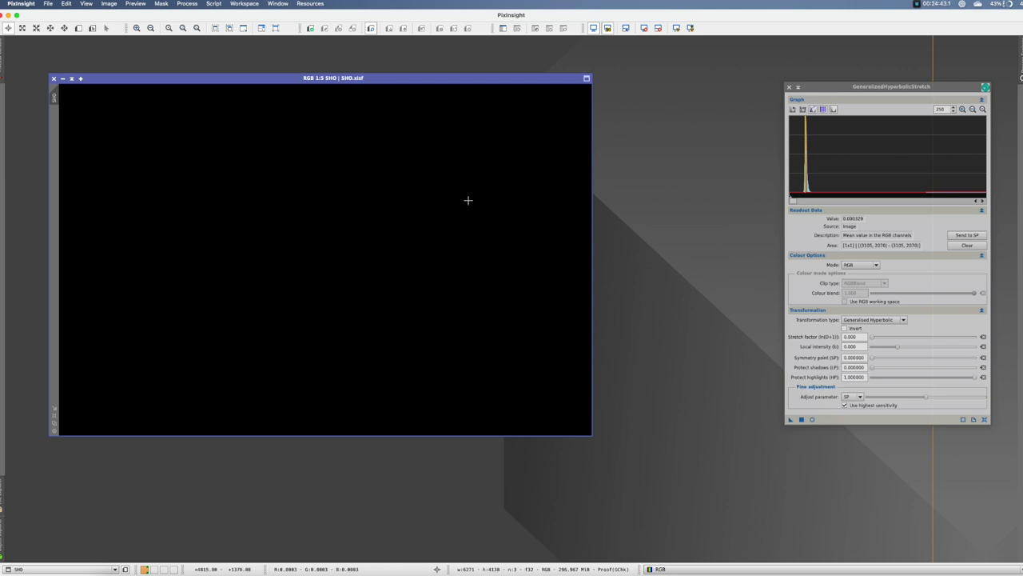
Set the symmetry point to the sampled 0.000329 and raise local intensity to 9.030.
{"action": "left_click", "coordinate": [800, 350]}
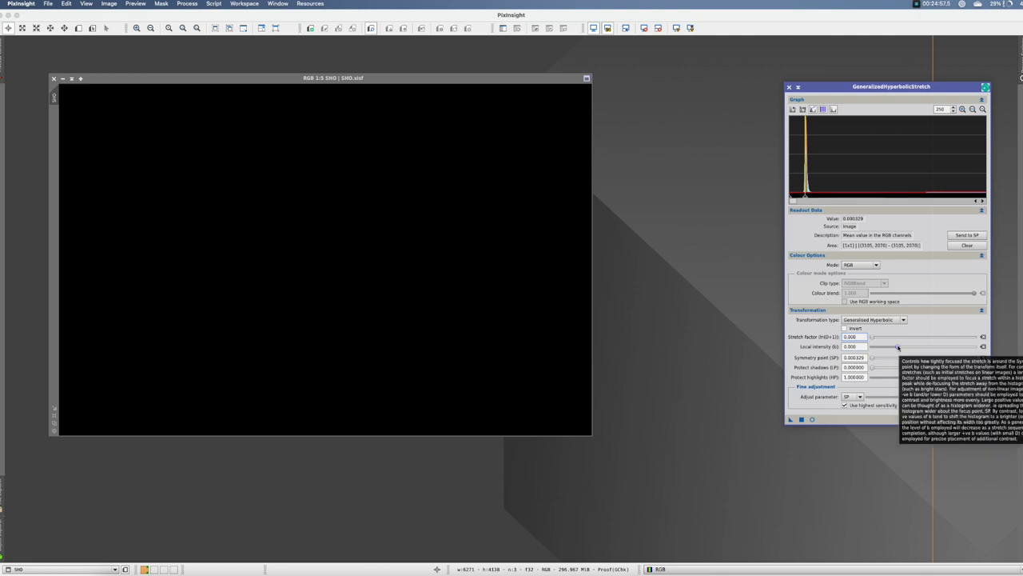
{"action": "left_click", "coordinate": [898, 345]}
{"action": "left_click_drag", "start_coordinate": [898, 346], "coordinate": [945, 348]}
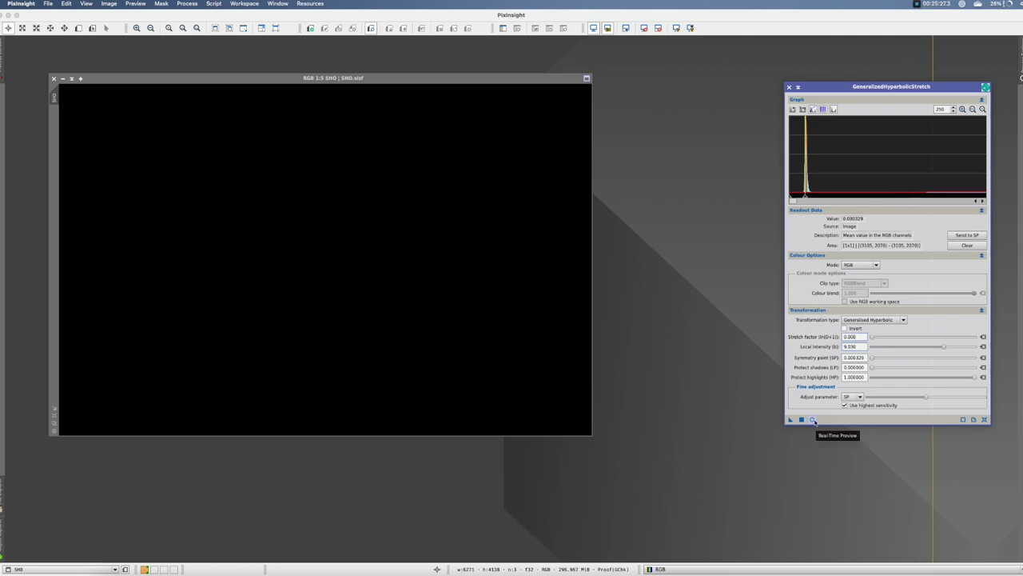
Open a Real-Time Preview of the stretch and show the full transfer curve at 1:1.
{"action": "left_click", "coordinate": [812, 419]}
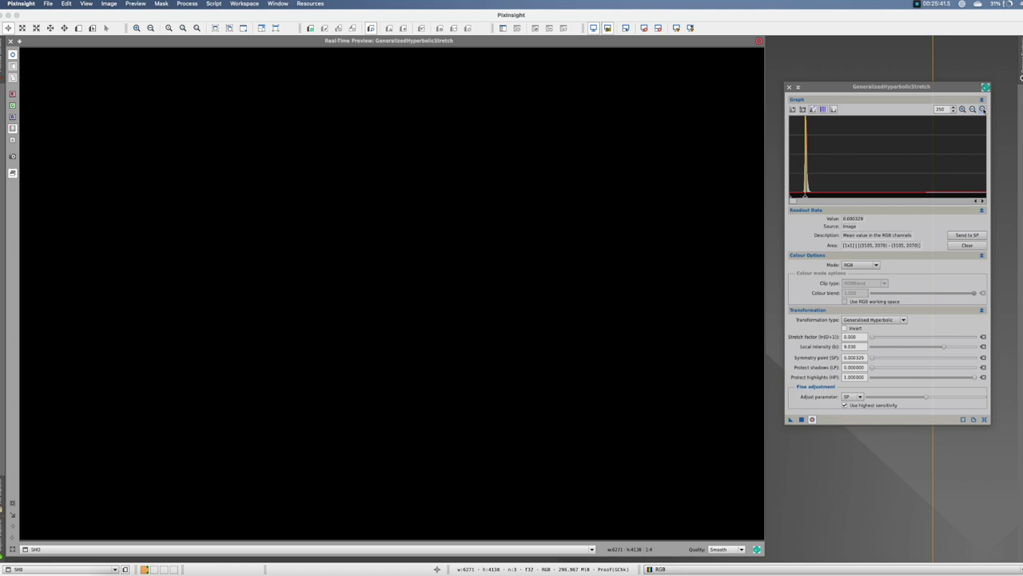
{"action": "left_click", "coordinate": [982, 110]}
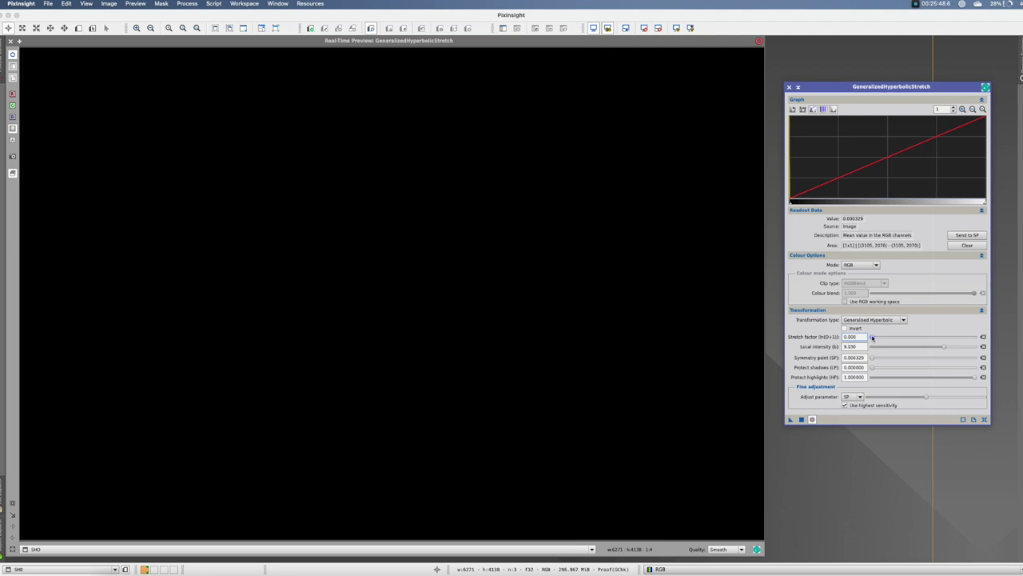
{"action": "left_click", "coordinate": [872, 337]}
Apply the stretch to the SHO image with stretch factor raised from 0.160 to 0.240.
{"action": "type", "text": "0.16"}
{"action": "key", "text": "Return"}
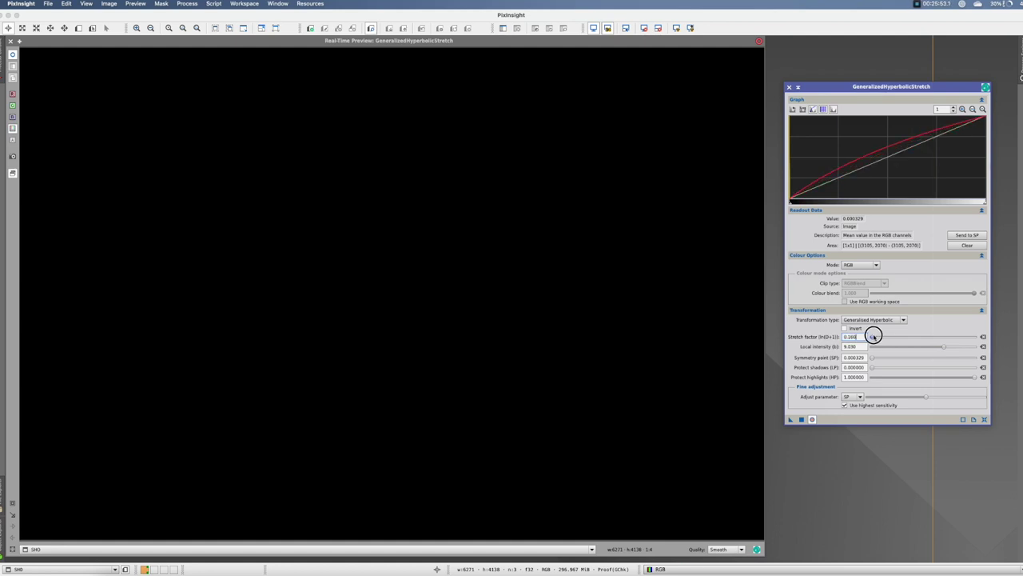
{"action": "left_click_drag", "start_coordinate": [873, 337], "coordinate": [903, 336]}
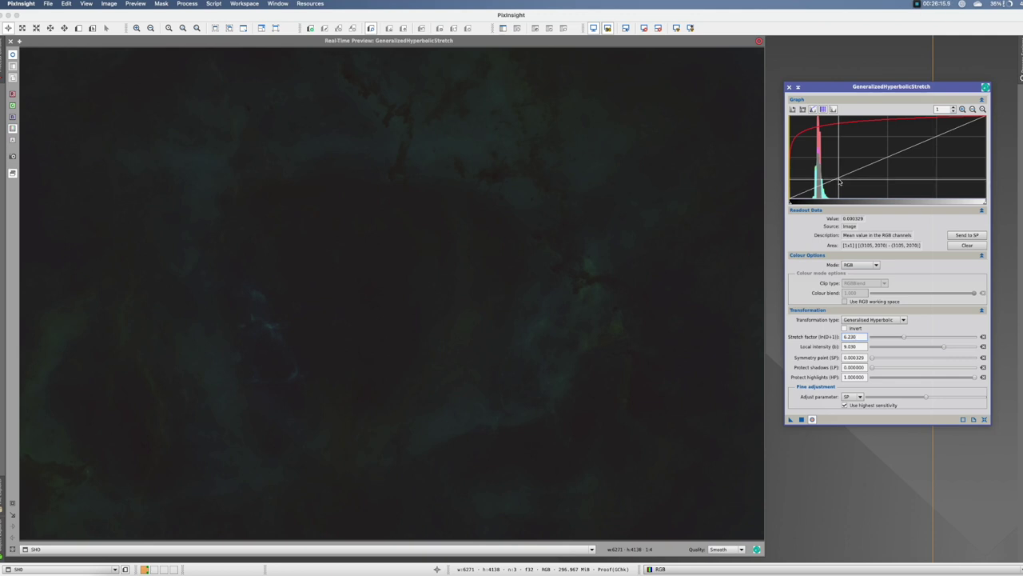
{"action": "mouse_move", "coordinate": [816, 175]}
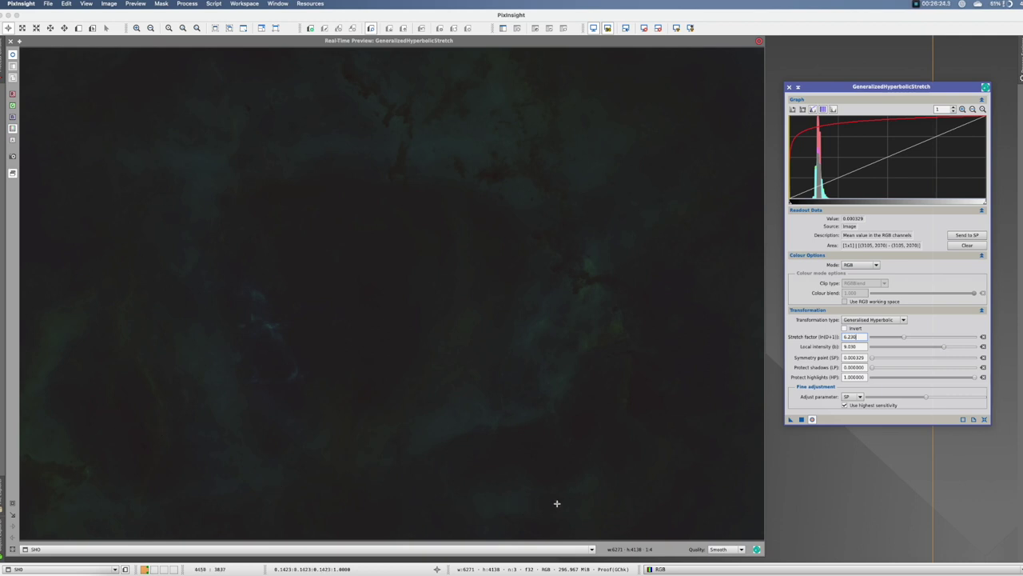
{"action": "left_click", "coordinate": [802, 420]}
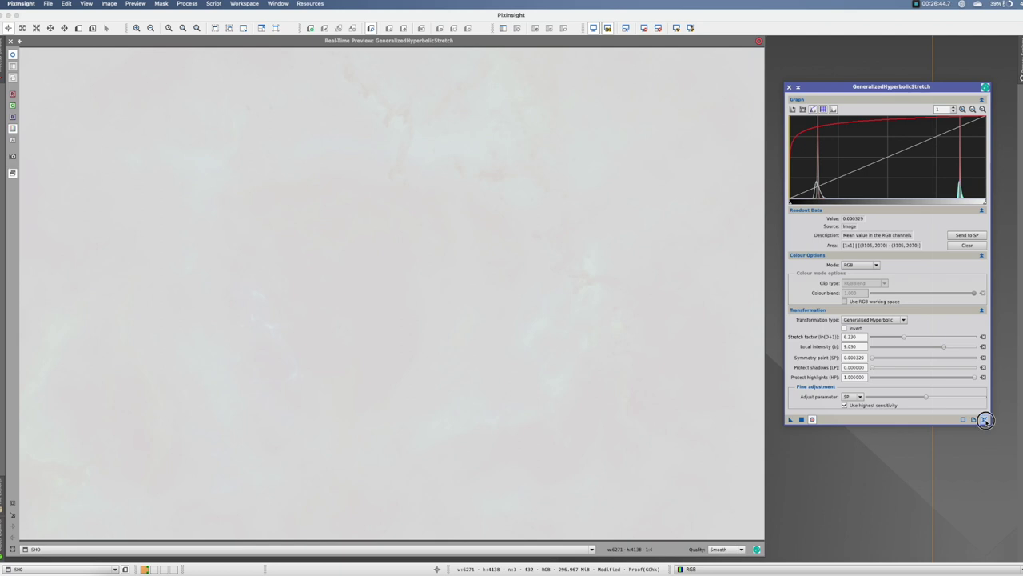
Reset the stretch parameters, then sample the histogram peak and an image pixel (mean RGB 0.143147).
{"action": "left_click", "coordinate": [984, 419]}
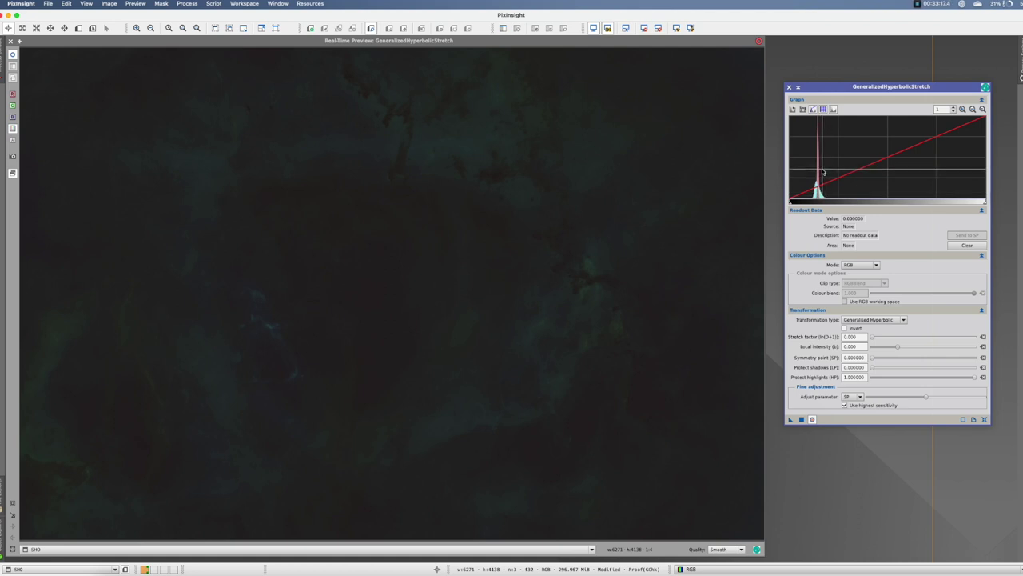
{"action": "left_click", "coordinate": [822, 171]}
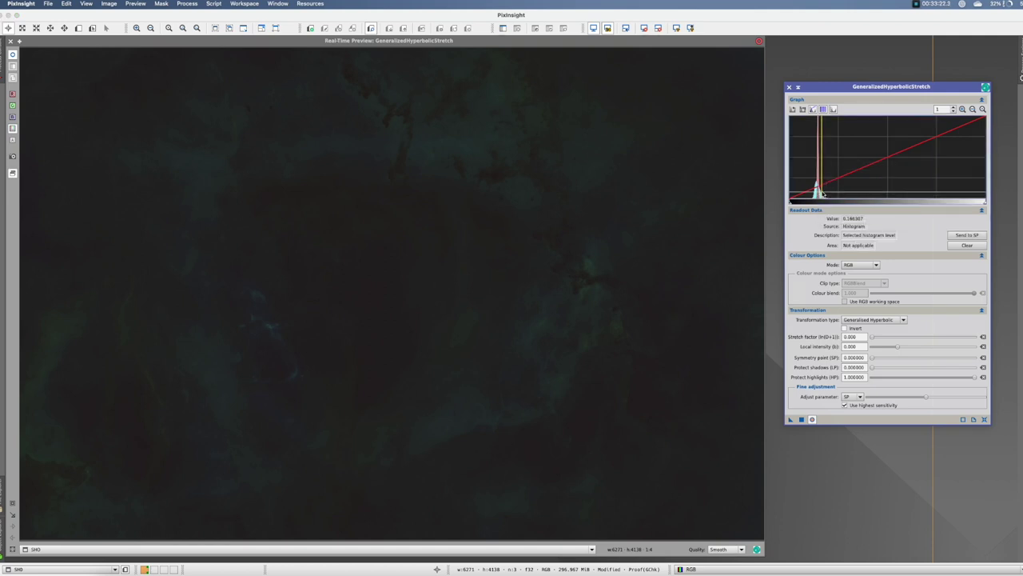
{"action": "left_click", "coordinate": [822, 193]}
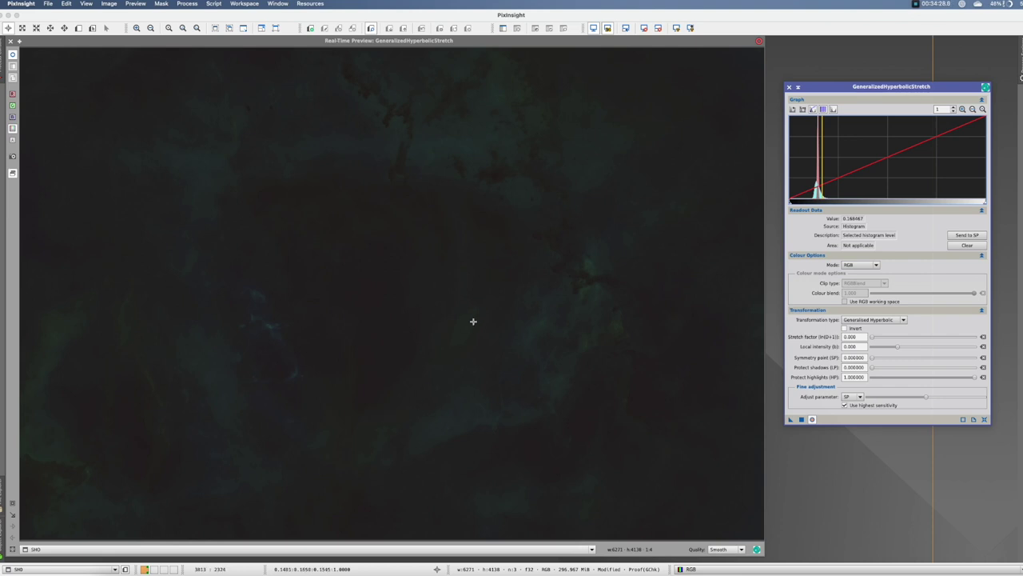
{"action": "left_click", "coordinate": [485, 293]}
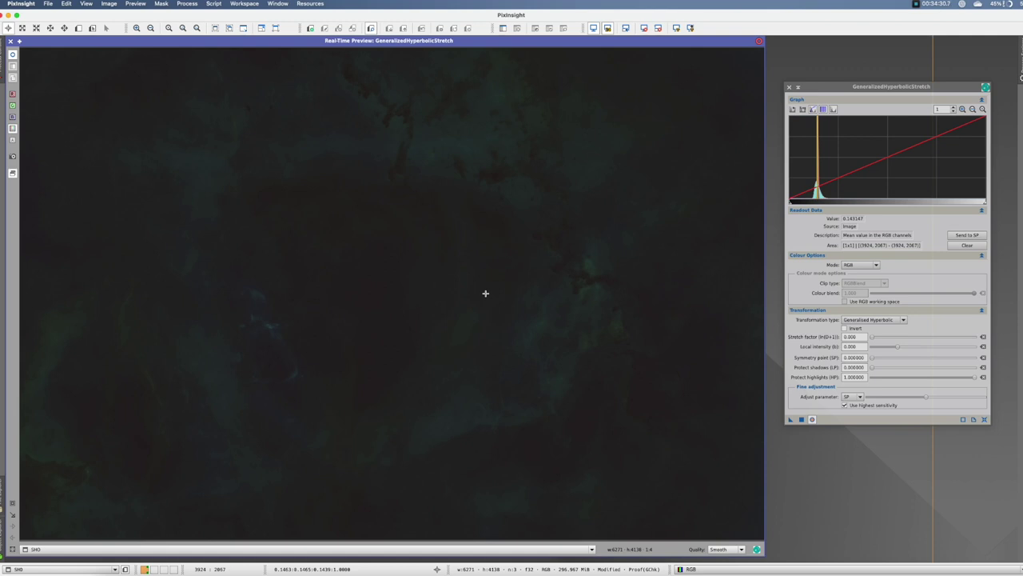
Set the symmetry point to the histogram peak 0.166307 and raise local intensity to 5.050.
{"action": "left_click", "coordinate": [468, 280]}
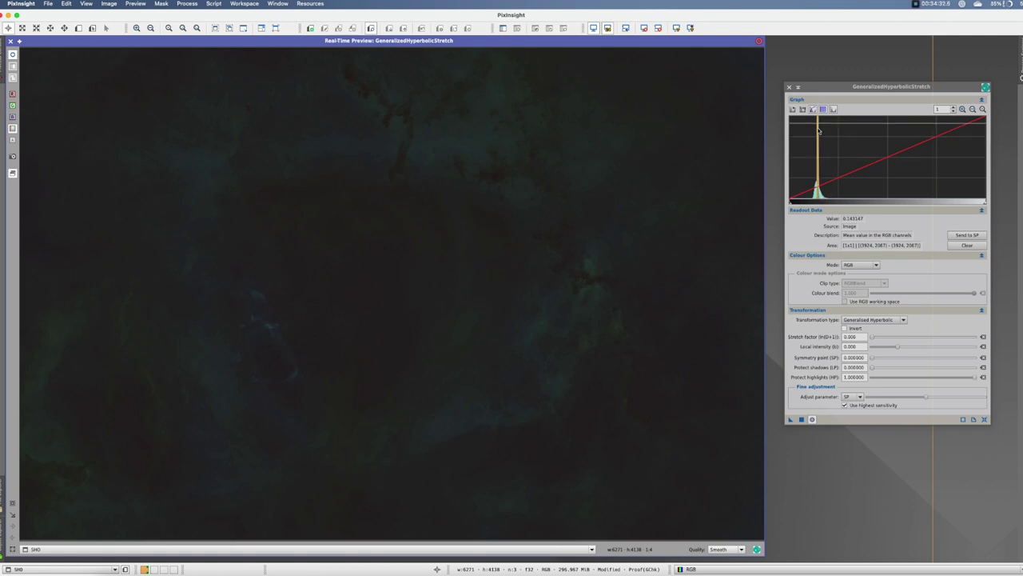
{"action": "left_click", "coordinate": [822, 172]}
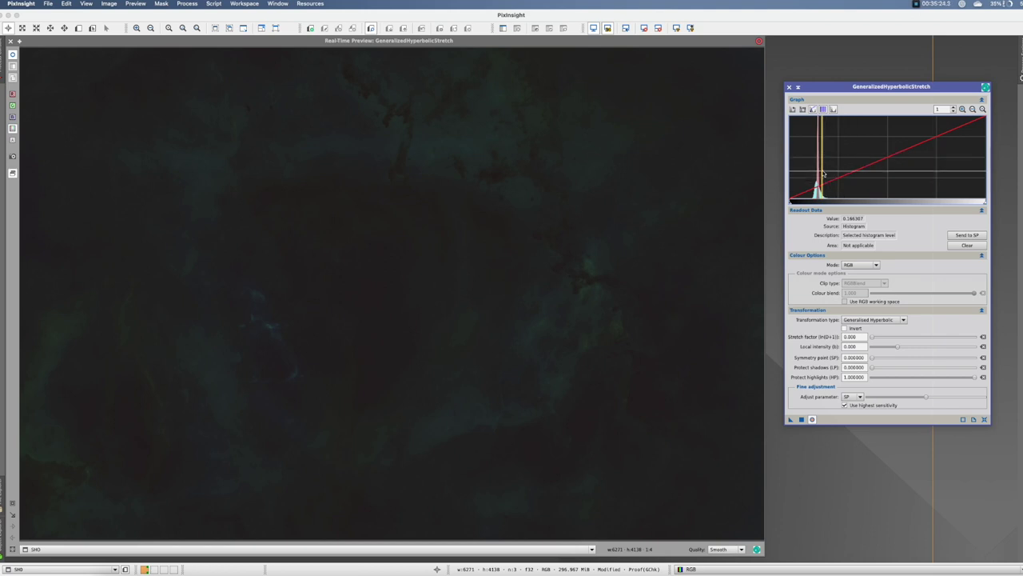
{"action": "left_click", "coordinate": [975, 237]}
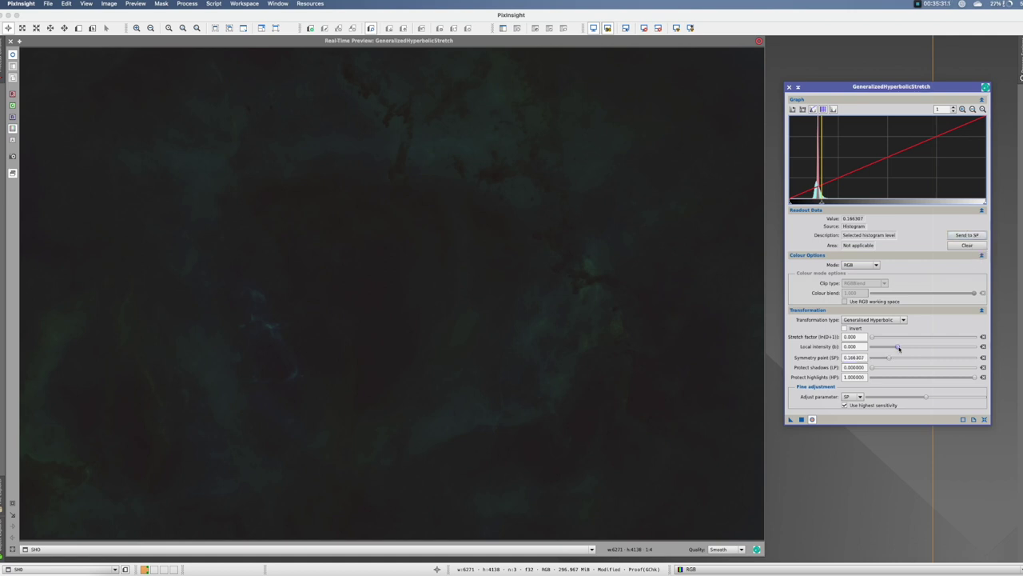
{"action": "left_click_drag", "start_coordinate": [900, 348], "coordinate": [925, 349]}
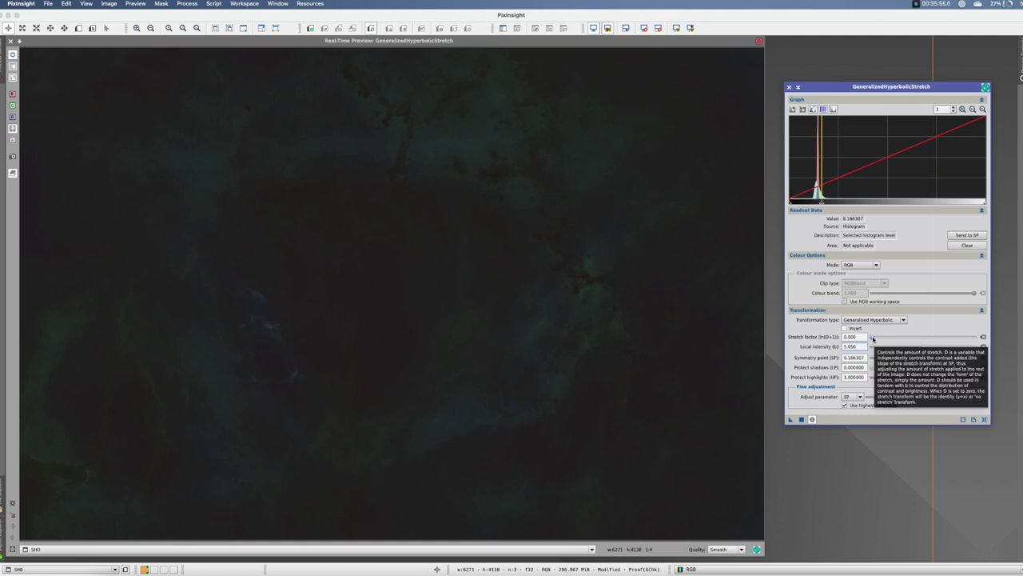
Raise the stretch factor to 0.920, keeping local intensity at 5.050, in the real-time preview.
{"action": "left_click_drag", "start_coordinate": [873, 339], "coordinate": [879, 339]}
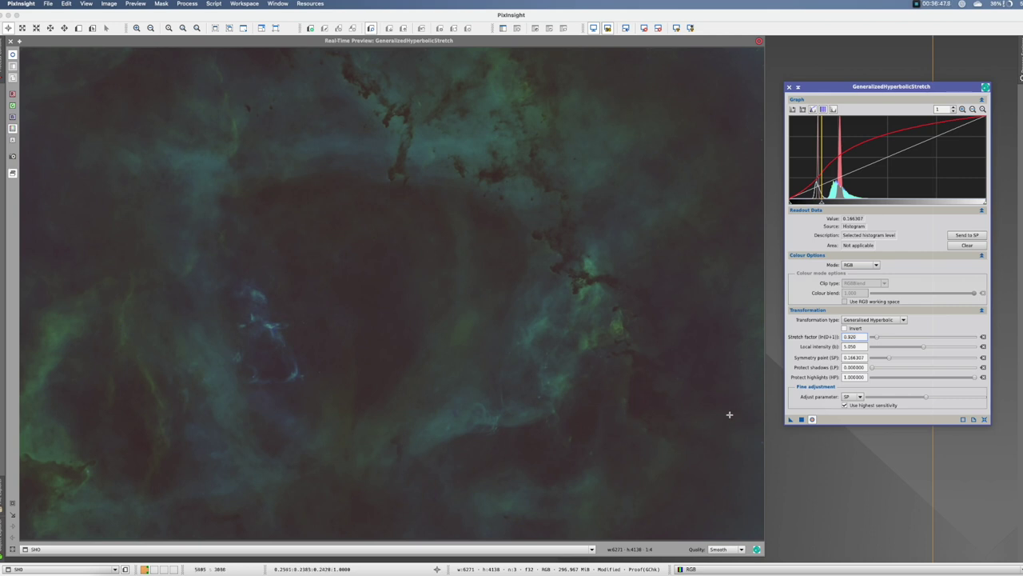
Apply the second stretch, reset the GHS parameters, check the log-scale histogram, and sample a nebula pixel.
{"action": "left_click", "coordinate": [802, 419]}
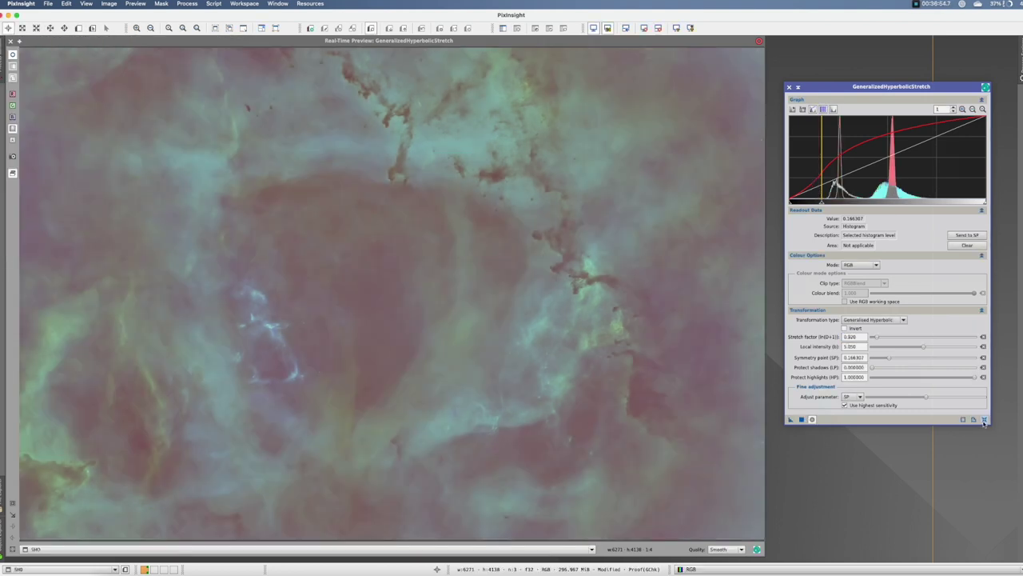
{"action": "left_click", "coordinate": [984, 421]}
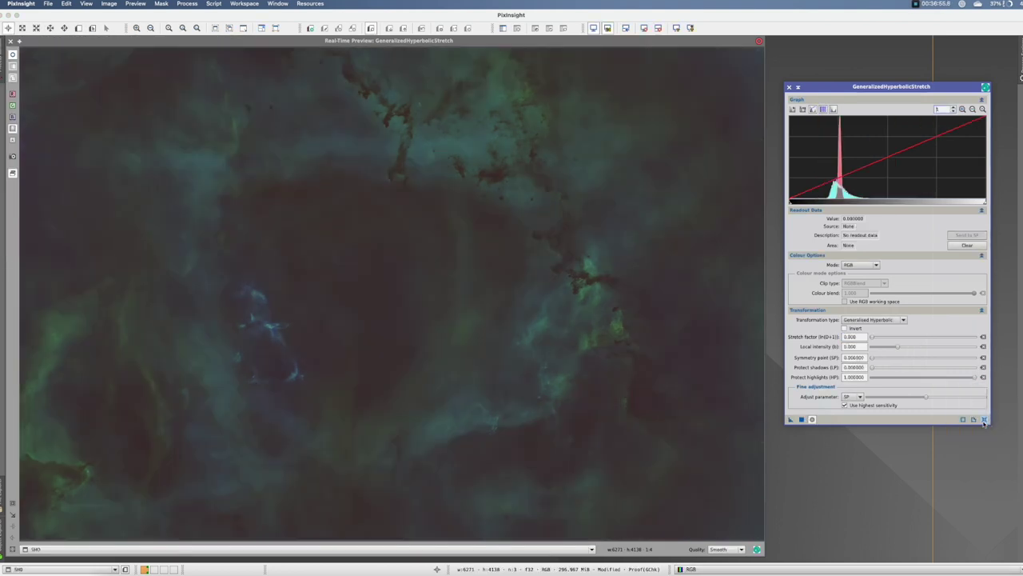
{"action": "mouse_move", "coordinate": [844, 187]}
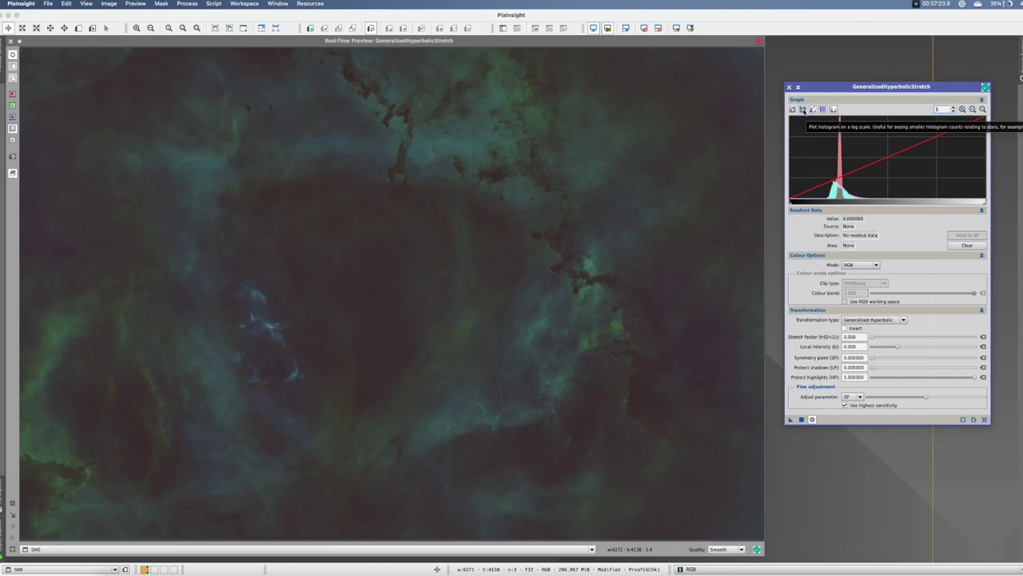
{"action": "left_click", "coordinate": [803, 109]}
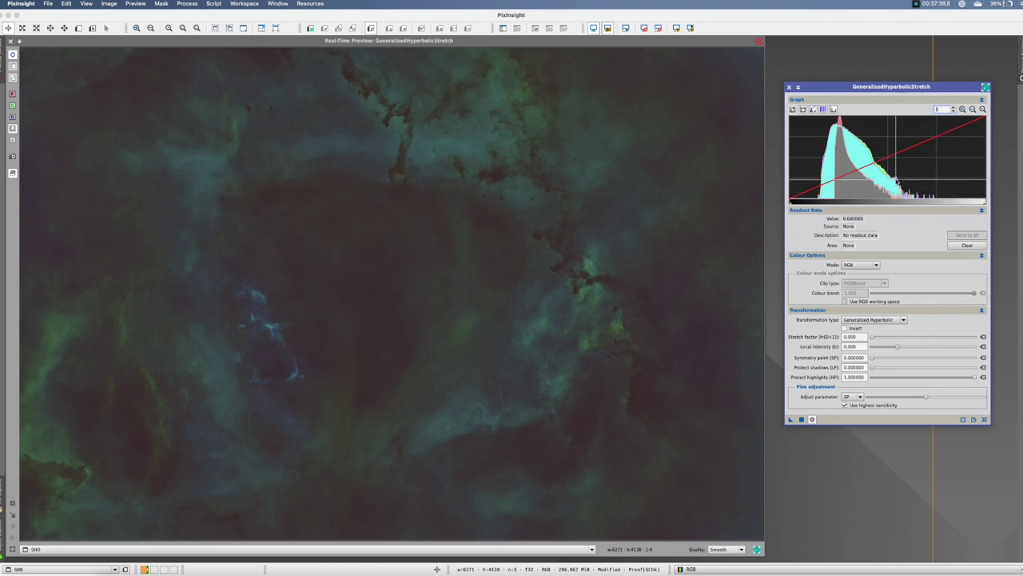
{"action": "left_click", "coordinate": [803, 109]}
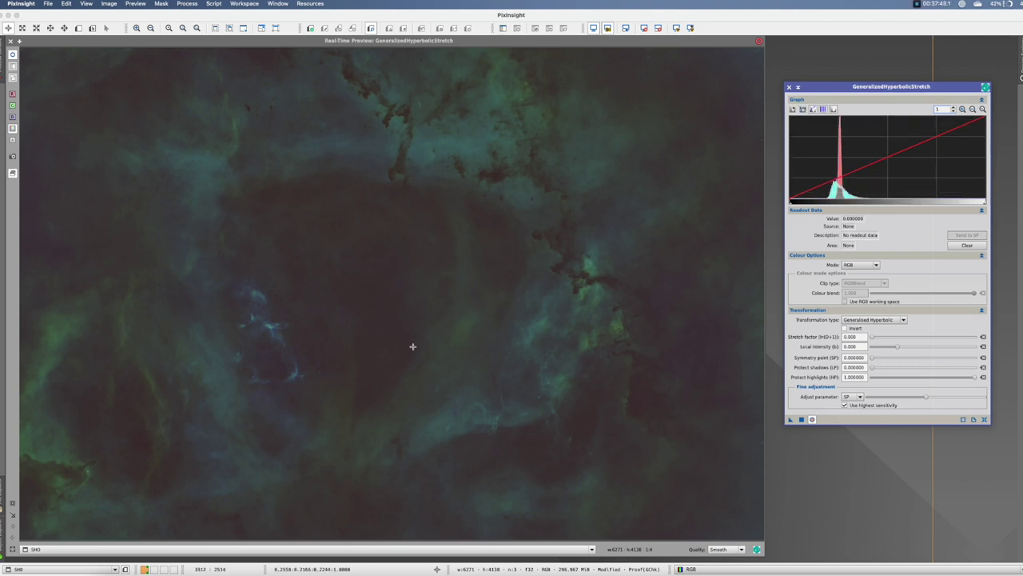
{"action": "left_click", "coordinate": [590, 267]}
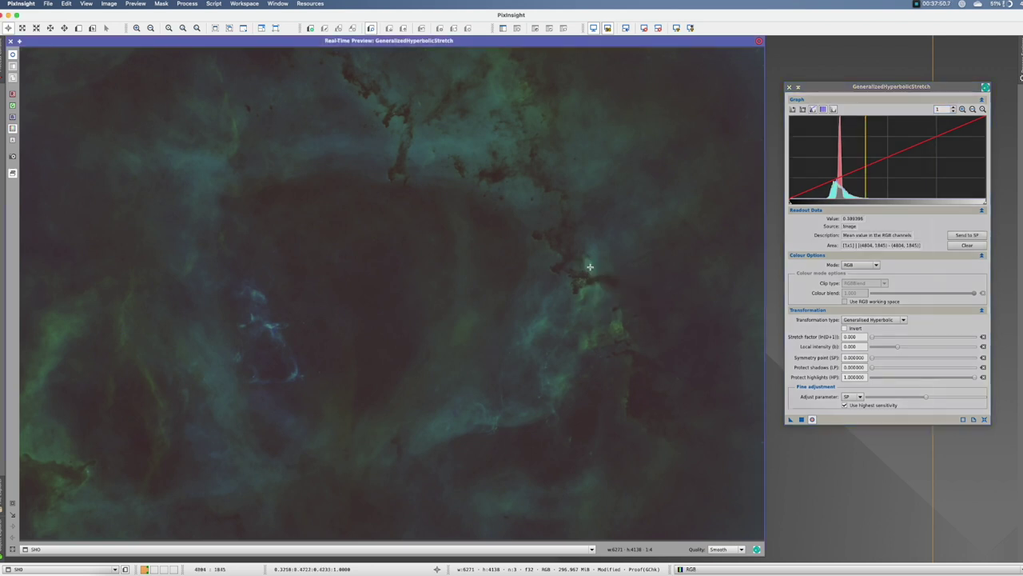
Set the symmetry point to the near-peak level 0.360691 and local intensity to 3.390.
{"action": "left_click", "coordinate": [860, 169]}
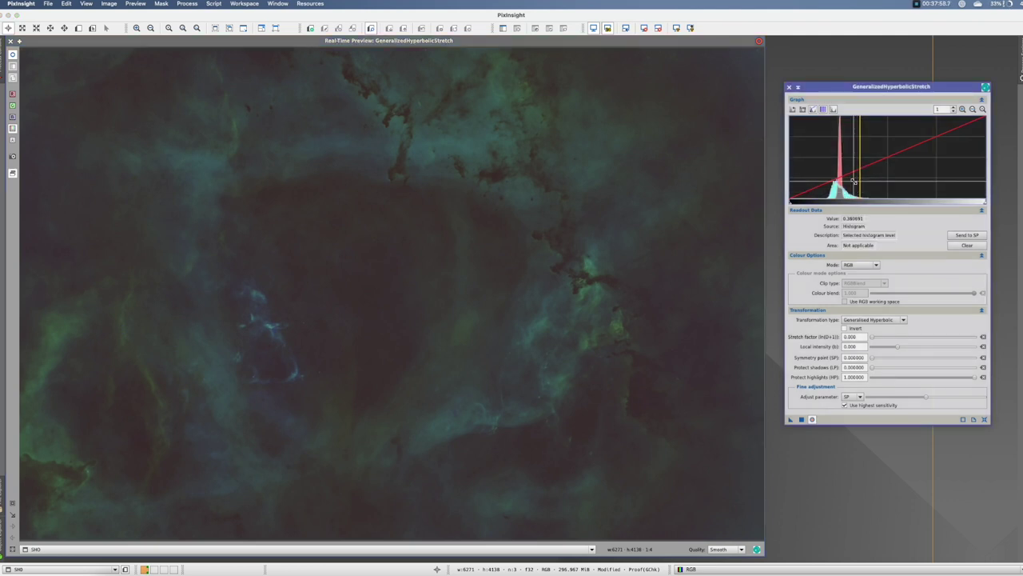
{"action": "left_click", "coordinate": [967, 235]}
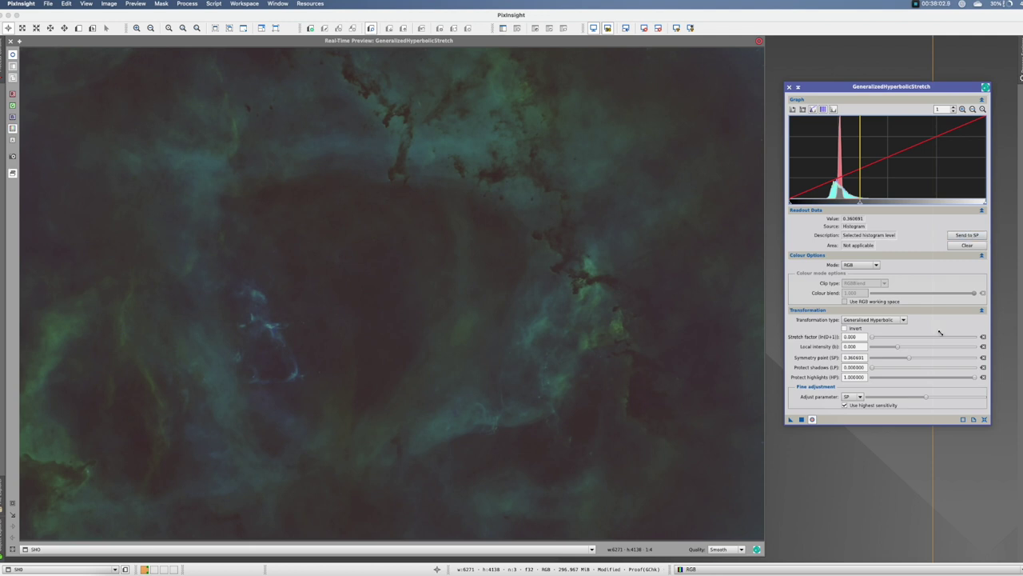
{"action": "left_click", "coordinate": [899, 347]}
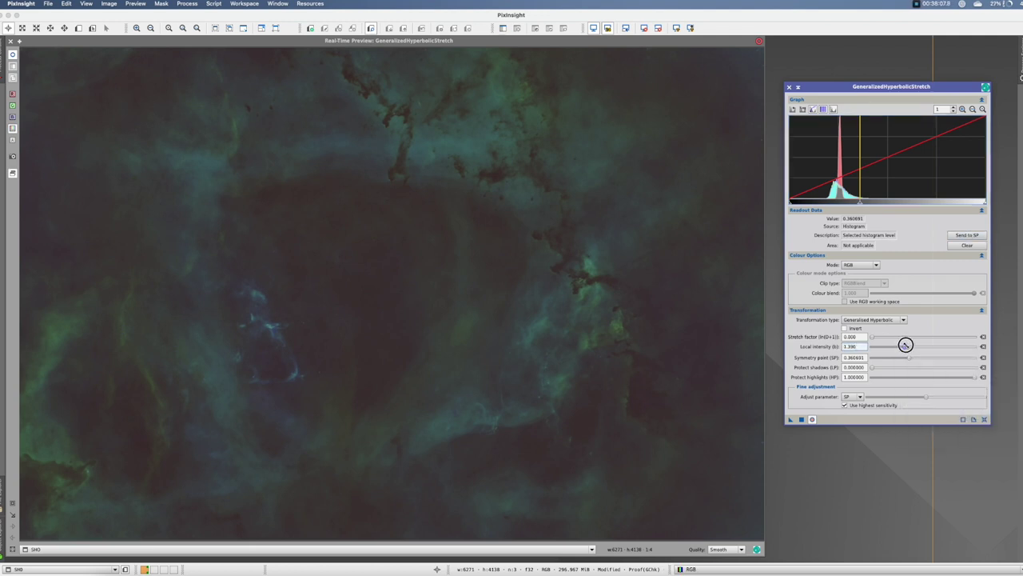
{"action": "left_click", "coordinate": [872, 337]}
Raise the third pass's stretch factor to 1.000 to brighten the teal-green nebula.
{"action": "left_click_drag", "start_coordinate": [873, 336], "coordinate": [877, 337]}
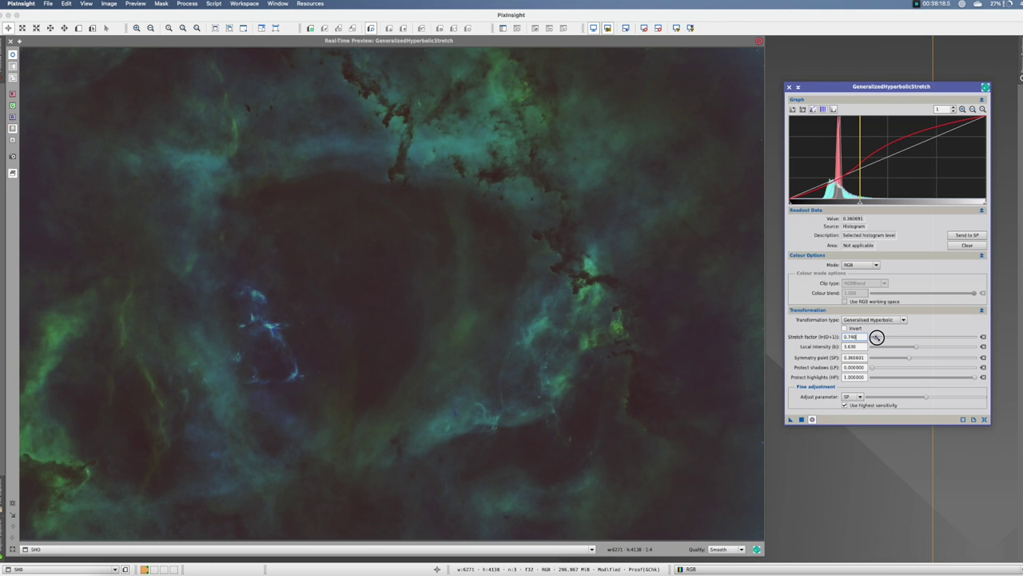
{"action": "left_click_drag", "start_coordinate": [877, 336], "coordinate": [879, 337]}
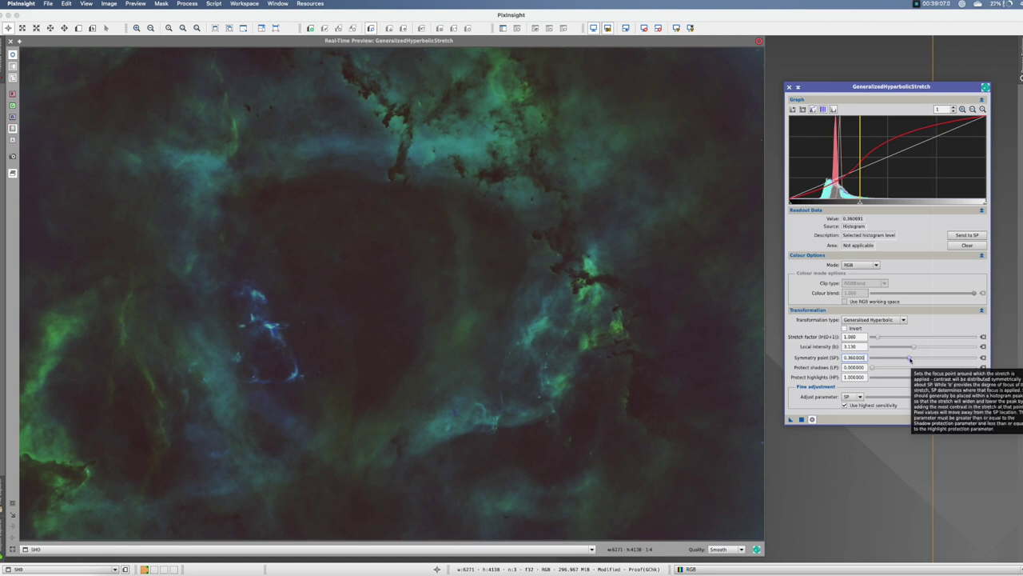
Nudge the symmetry point to 0.360000 and apply the 1.080-factor, 3.130-intensity stretch pass.
{"action": "left_click", "coordinate": [910, 359]}
{"action": "left_click_drag", "start_coordinate": [909, 358], "coordinate": [907, 358]}
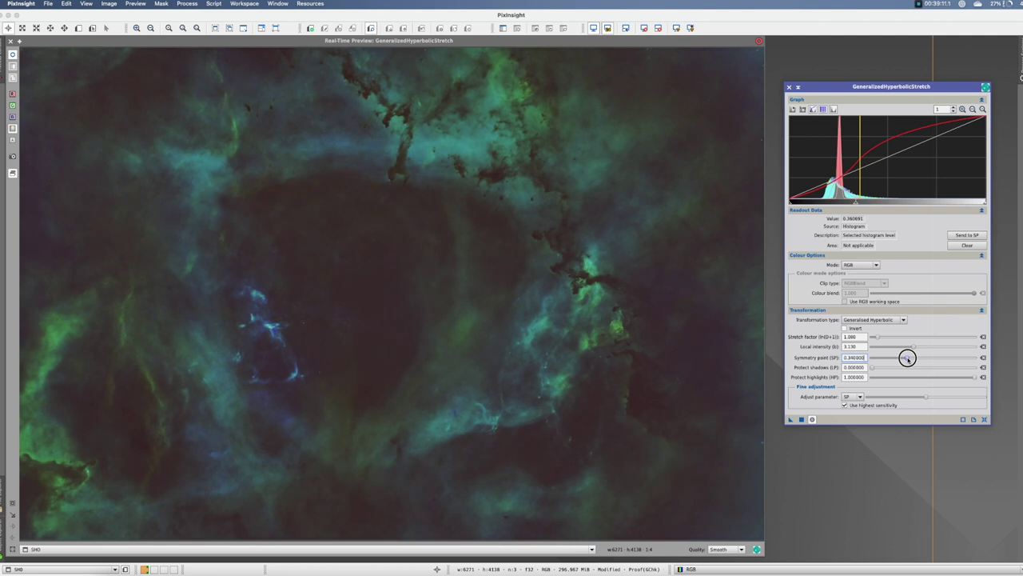
{"action": "left_click_drag", "start_coordinate": [908, 358], "coordinate": [908, 358]}
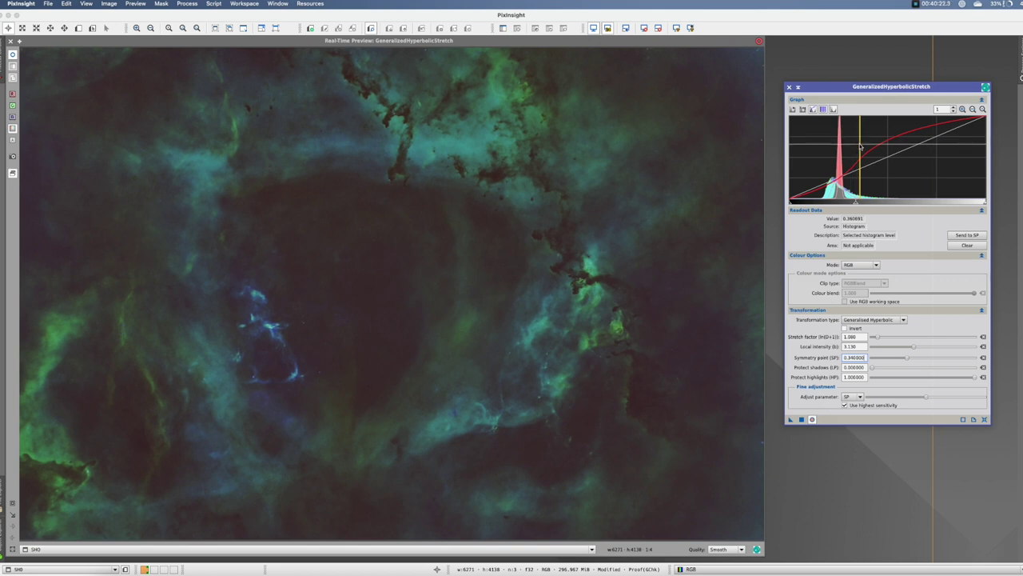
{"action": "mouse_move", "coordinate": [849, 152]}
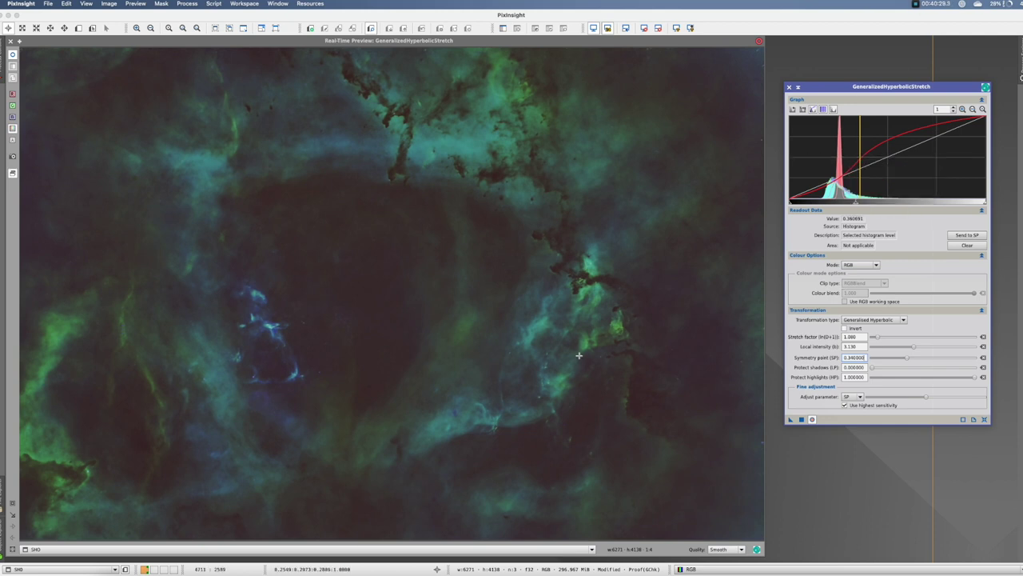
{"action": "left_click", "coordinate": [803, 419]}
Reset the GHS parameters to zero after the third stretch and check the log-scale histogram.
{"action": "left_click", "coordinate": [985, 419]}
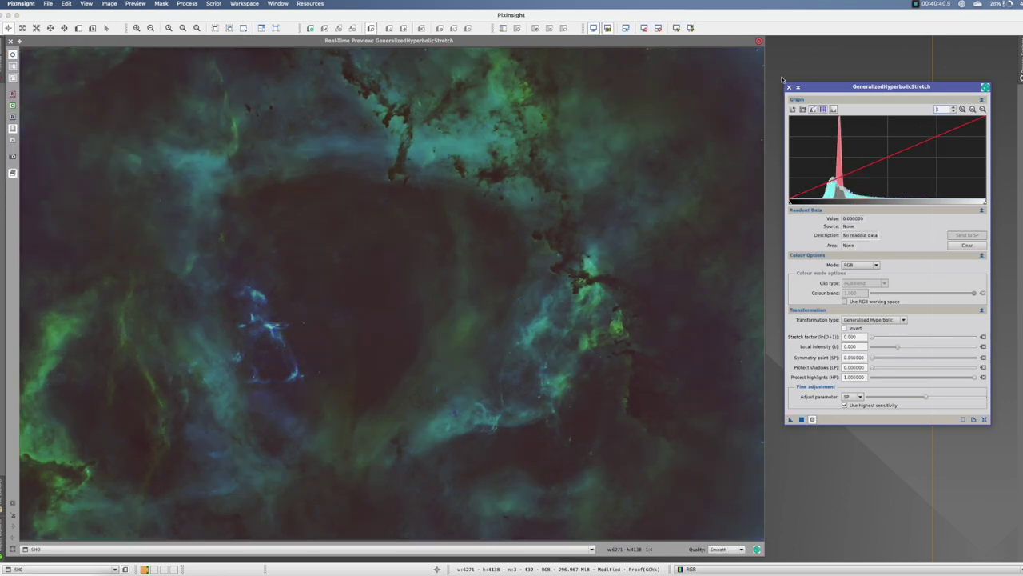
{"action": "left_click", "coordinate": [803, 110]}
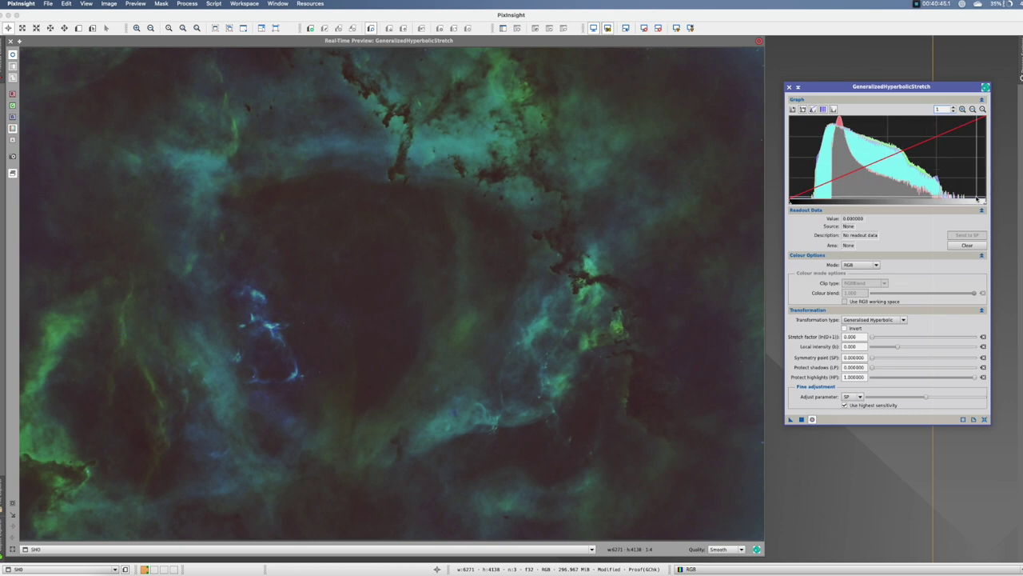
{"action": "left_click", "coordinate": [803, 110]}
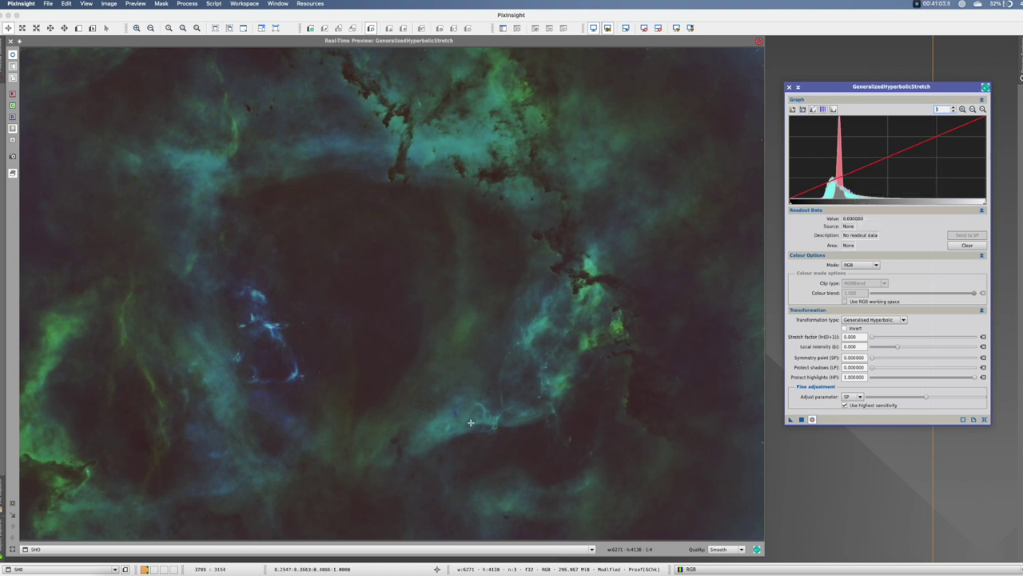
Set the symmetry point to the sampled background 0.000017, with stretch 0.660 and local intensity 3.390.
{"action": "left_click", "coordinate": [538, 286]}
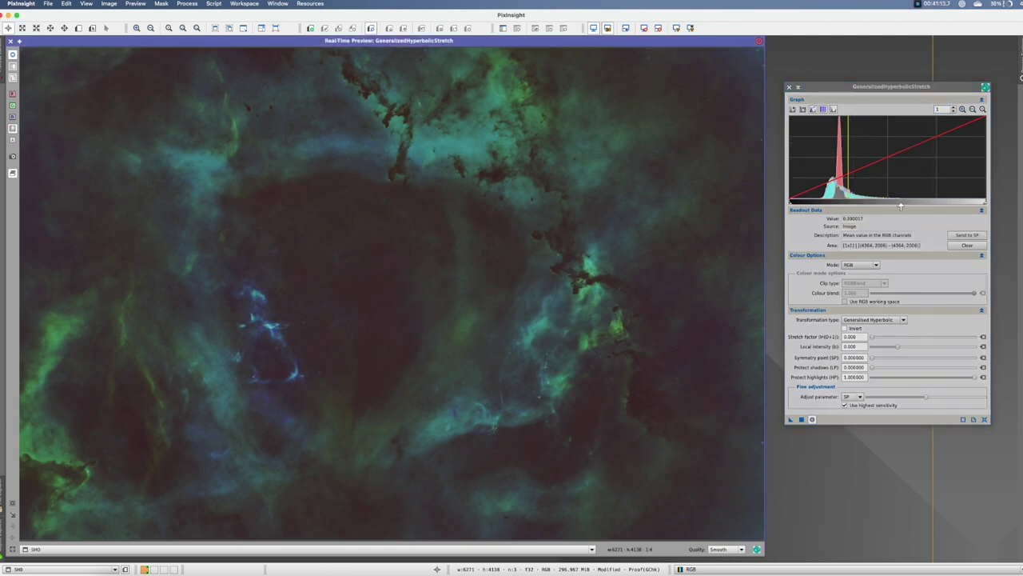
{"action": "left_click", "coordinate": [963, 234]}
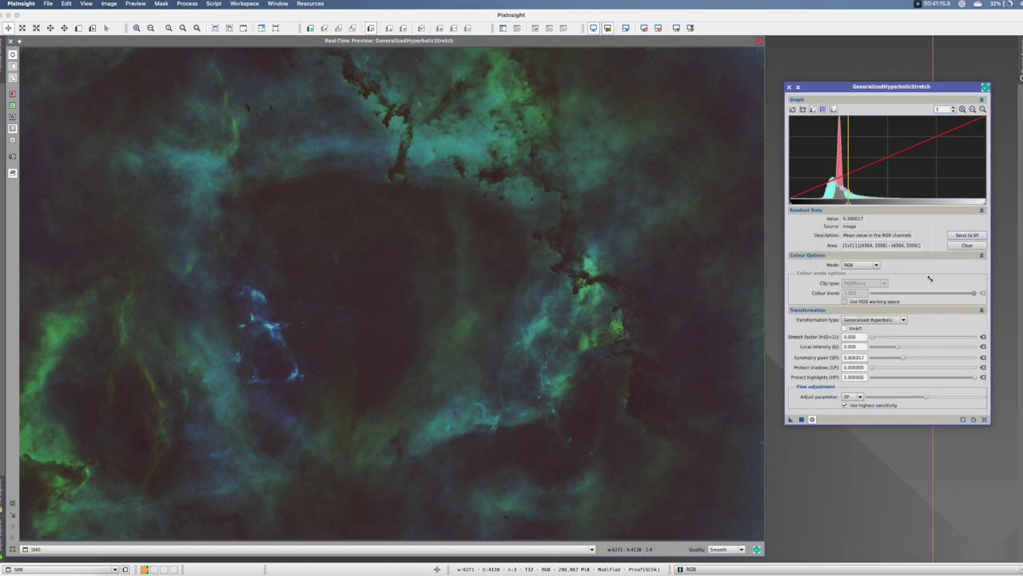
{"action": "left_click_drag", "start_coordinate": [897, 346], "coordinate": [877, 337]}
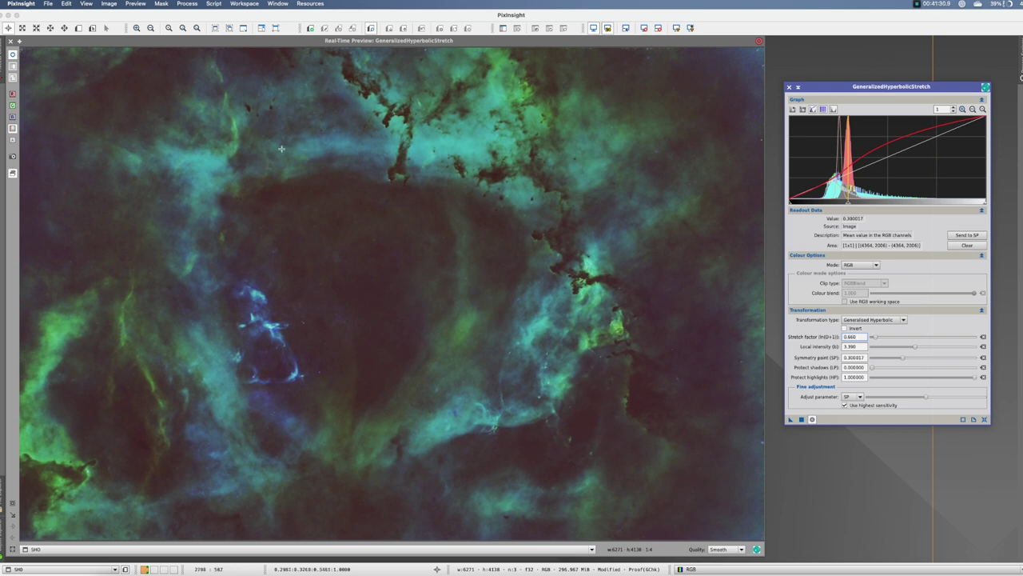
{"action": "left_click", "coordinate": [803, 110]}
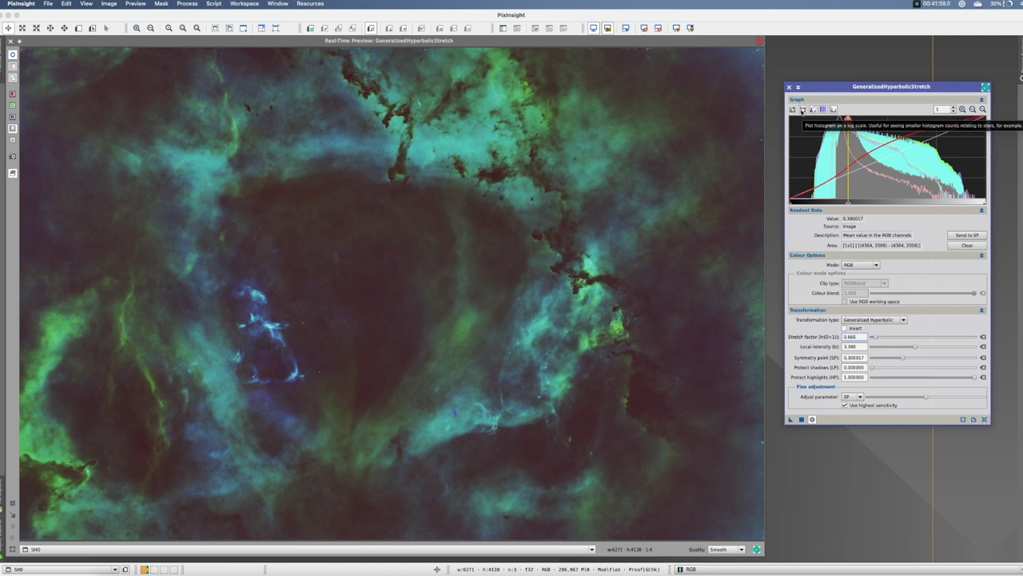
{"action": "left_click", "coordinate": [802, 110]}
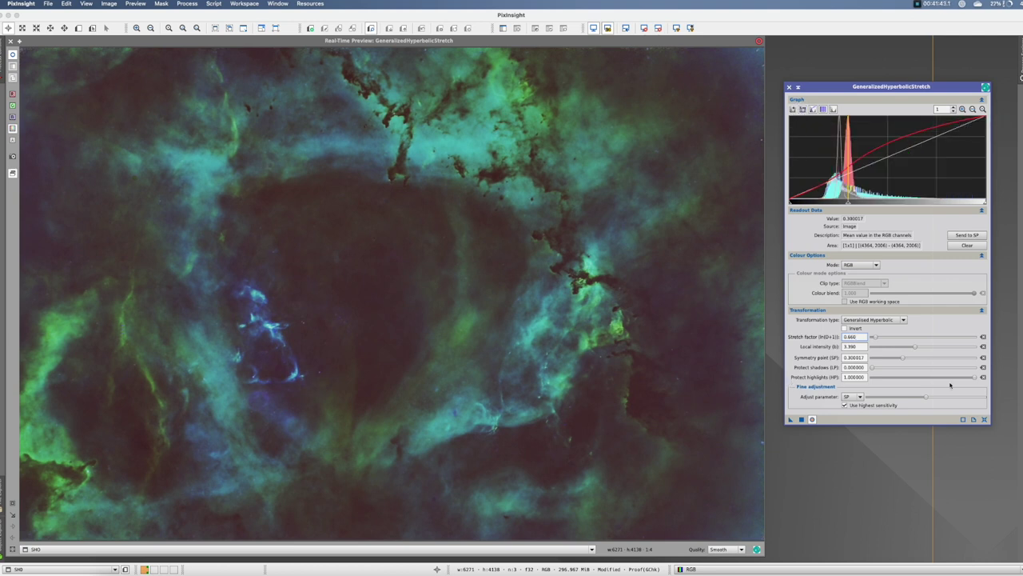
Lower highlight protection to 0.920, apply the fourth stretch, and reset the parameters.
{"action": "left_click_drag", "start_coordinate": [973, 376], "coordinate": [956, 379]}
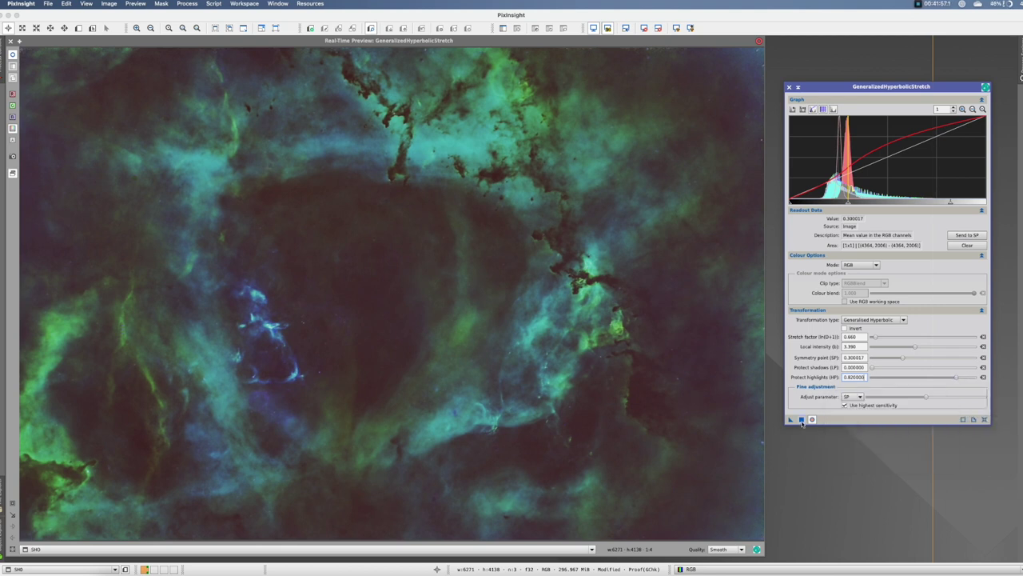
{"action": "left_click", "coordinate": [802, 419]}
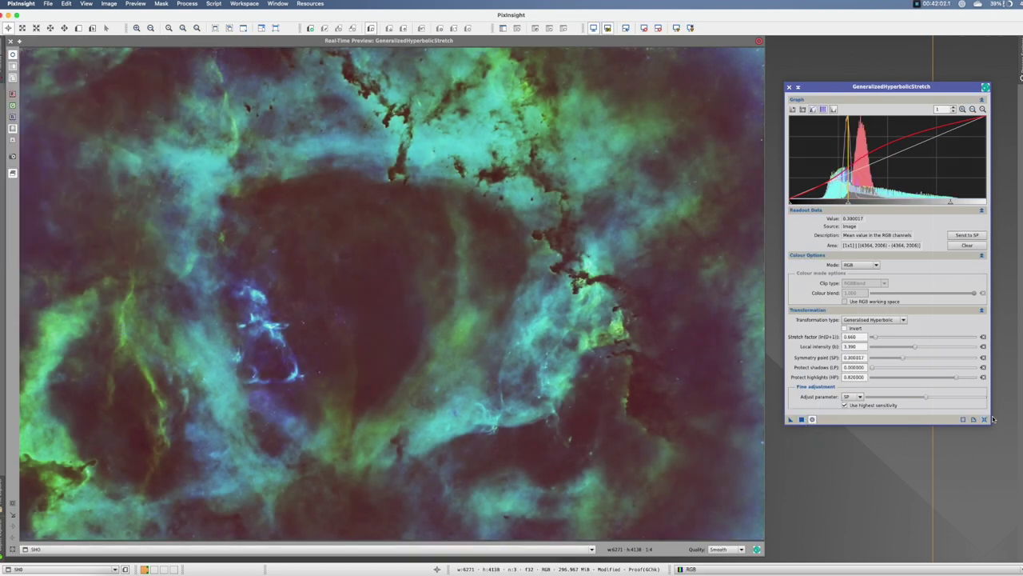
{"action": "left_click", "coordinate": [984, 419]}
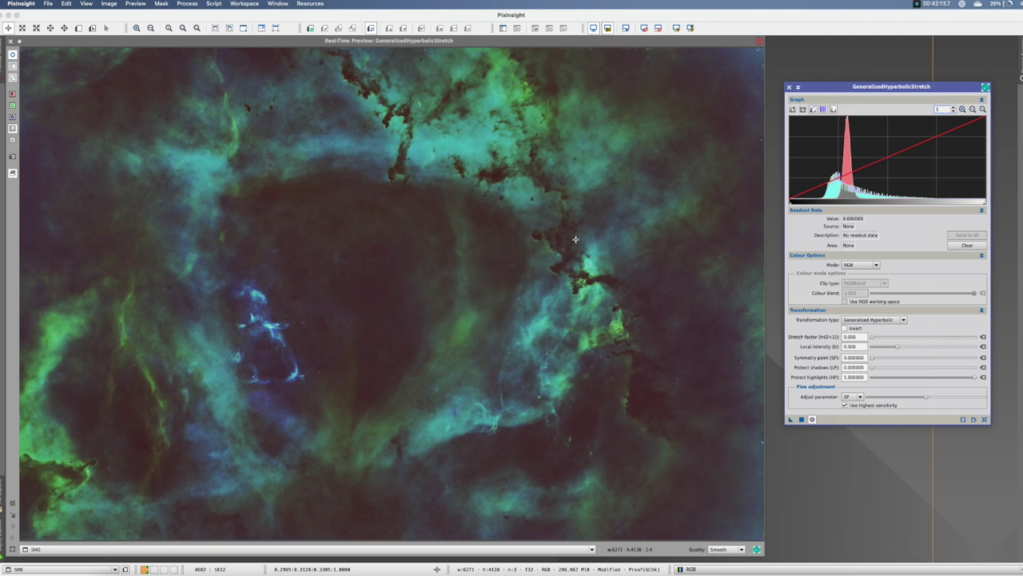
Change the transformation type from Arcsinh to Linear to expose blackpoint and clipping settings.
{"action": "left_click", "coordinate": [903, 320]}
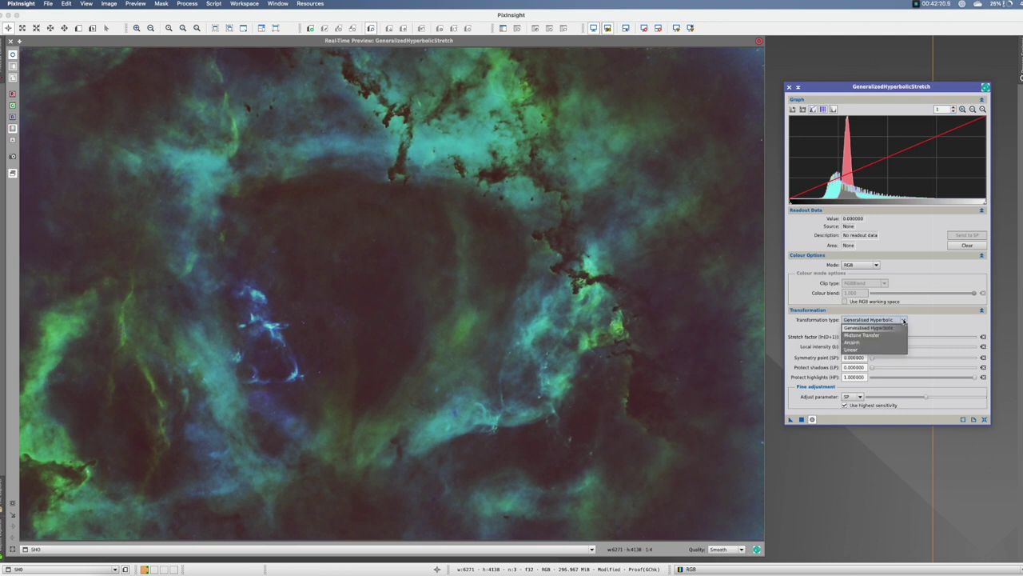
{"action": "left_click", "coordinate": [860, 343]}
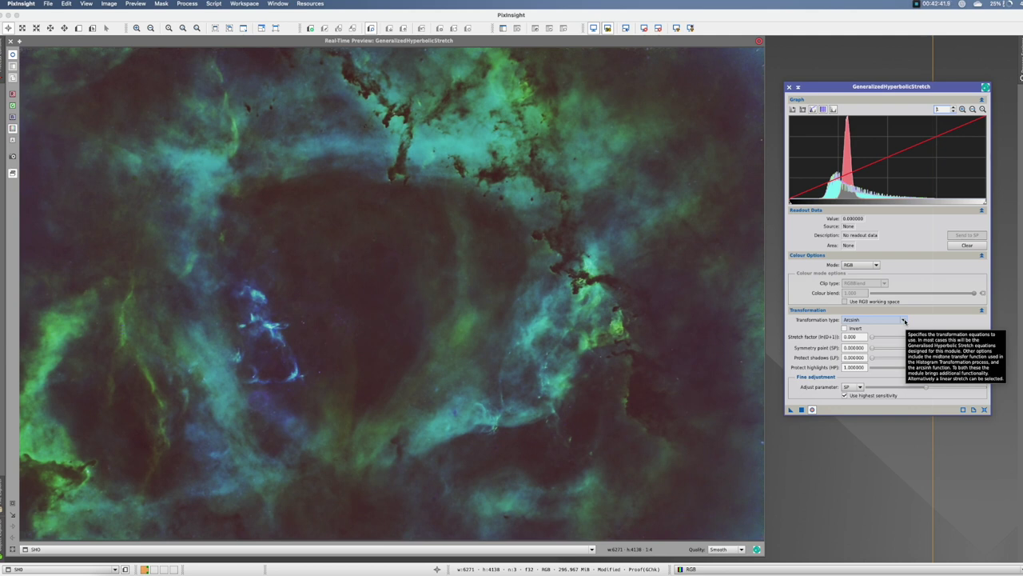
{"action": "left_click", "coordinate": [904, 321]}
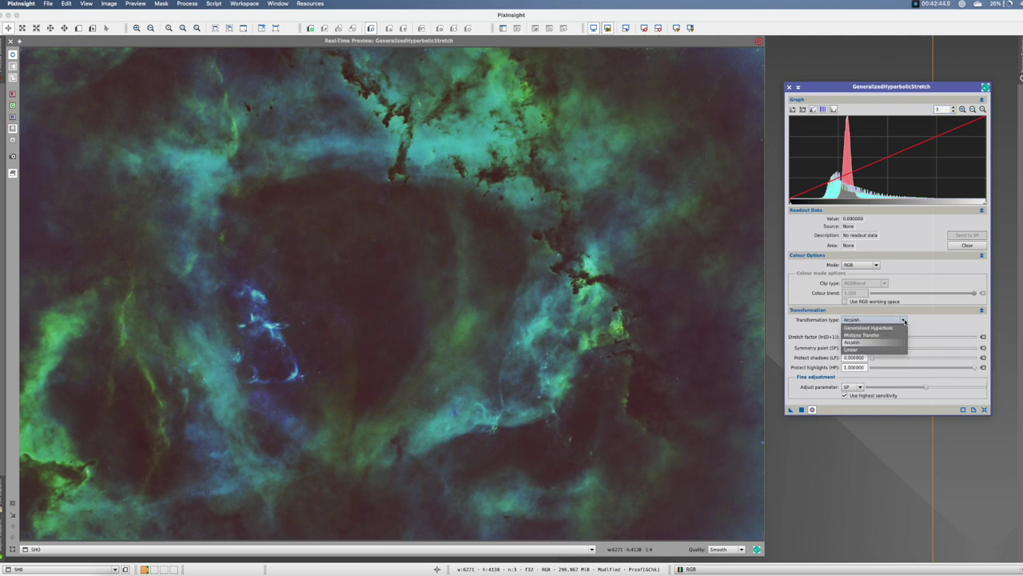
{"action": "left_click", "coordinate": [863, 351]}
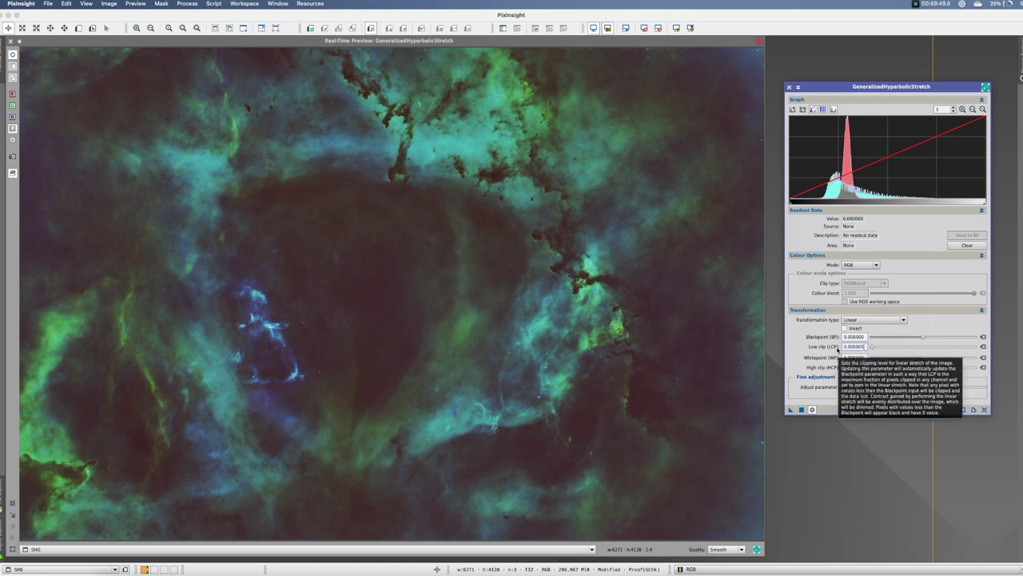
Set the linear blackpoint to about 0.05 to darken the background, then disable the live preview.
{"action": "left_click", "coordinate": [874, 336]}
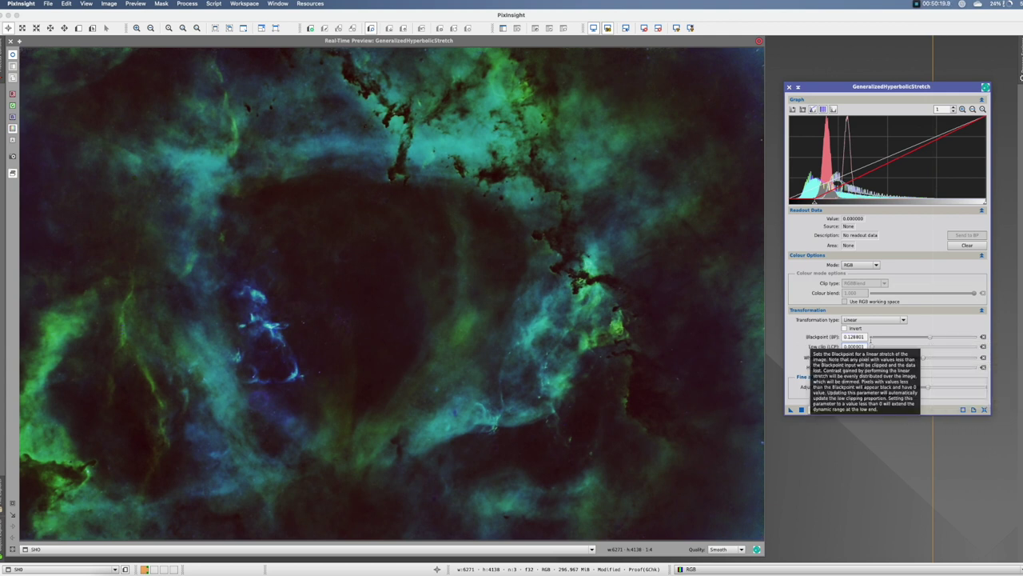
{"action": "left_click_drag", "start_coordinate": [931, 339], "coordinate": [925, 337]}
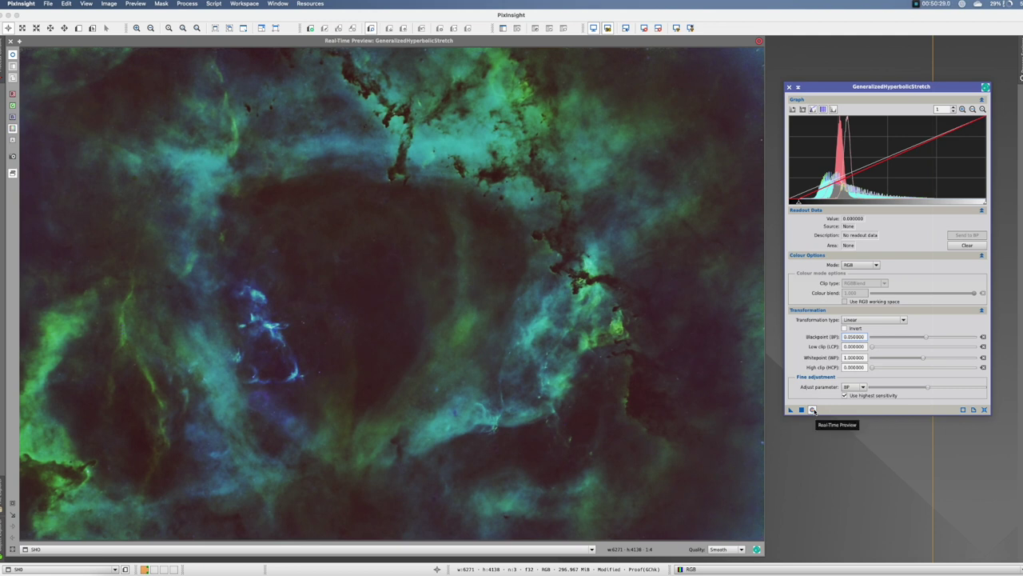
{"action": "left_click", "coordinate": [813, 410]}
Apply the 0.056900 blackpoint linear stretch to the SHO image, then reset GeneralizedHyperbolicStretch to defaults.
{"action": "left_click", "coordinate": [813, 410]}
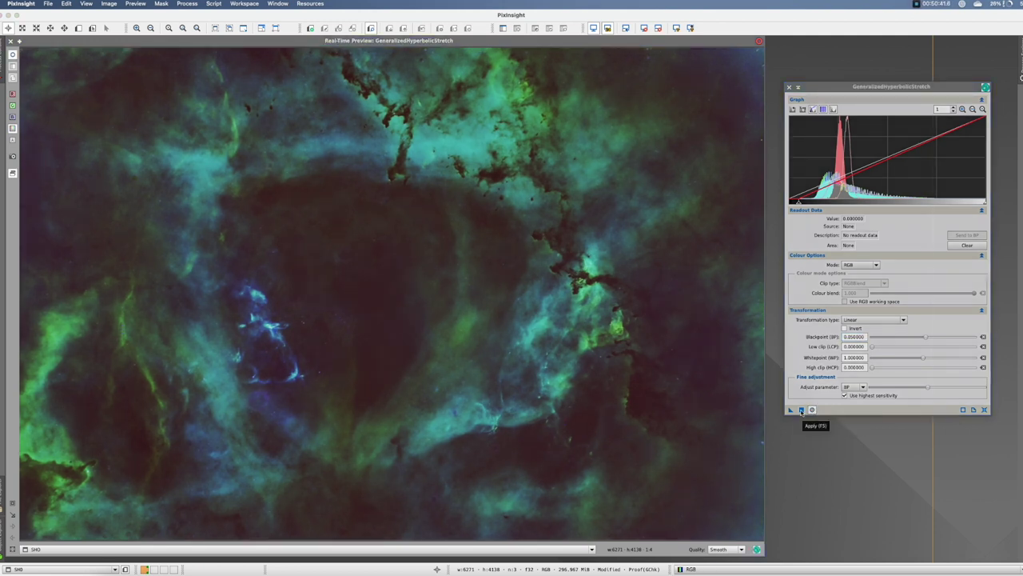
{"action": "left_click", "coordinate": [802, 411]}
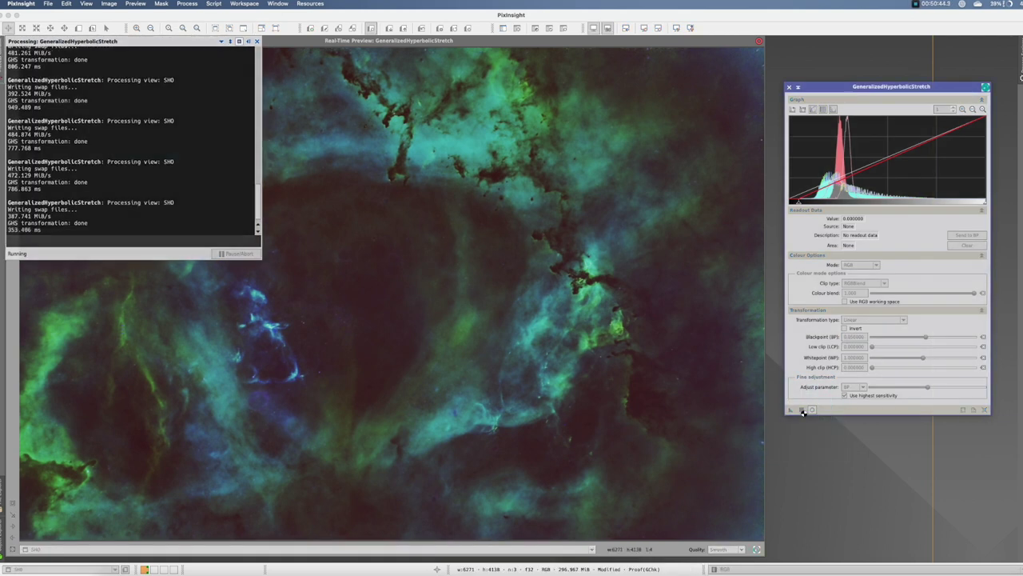
{"action": "left_click", "coordinate": [813, 410]}
{"action": "left_click_drag", "start_coordinate": [335, 76], "coordinate": [544, 86]}
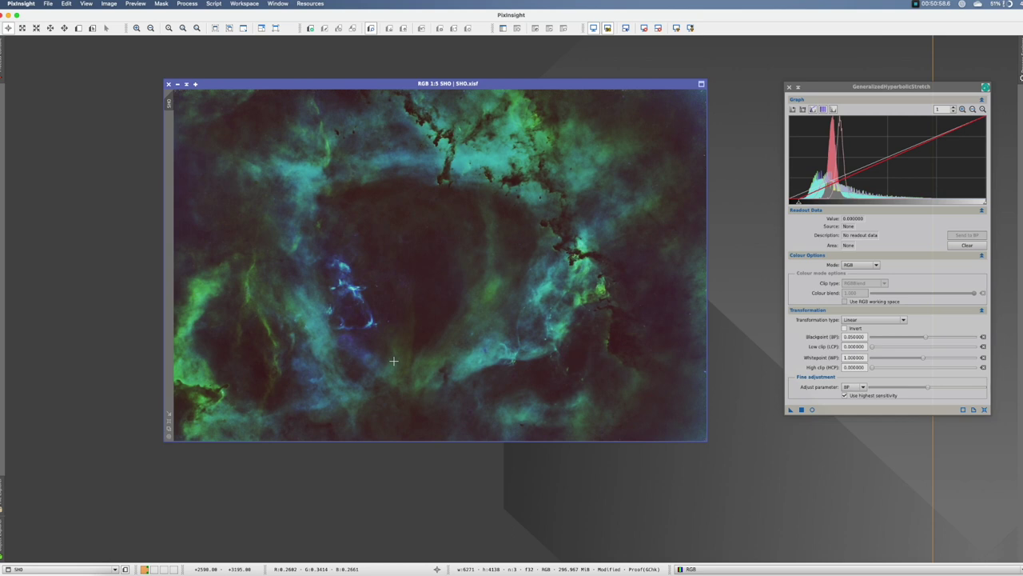
{"action": "left_click", "coordinate": [984, 410]}
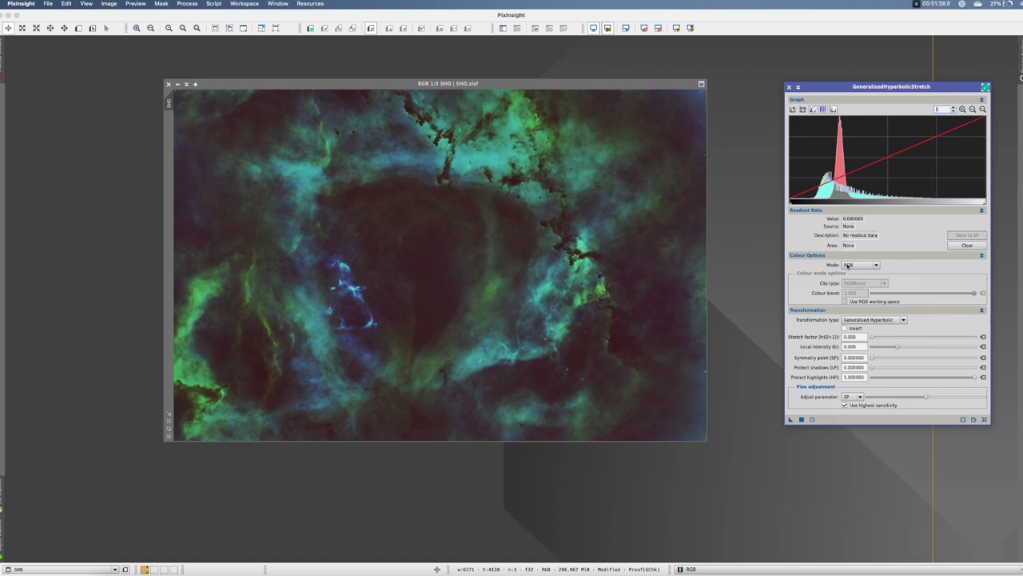
{"action": "left_click", "coordinate": [876, 264]}
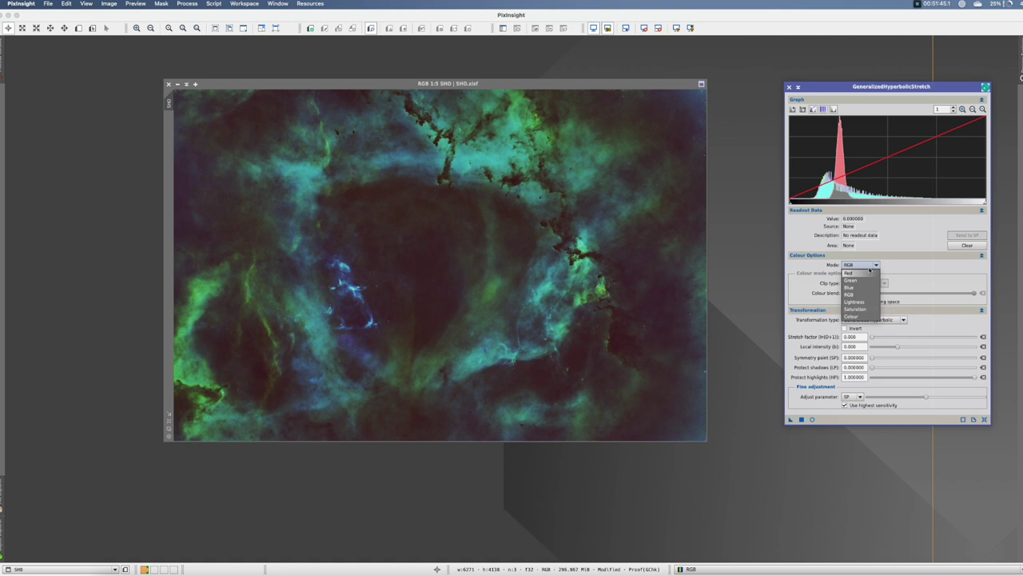
{"action": "left_click", "coordinate": [901, 249]}
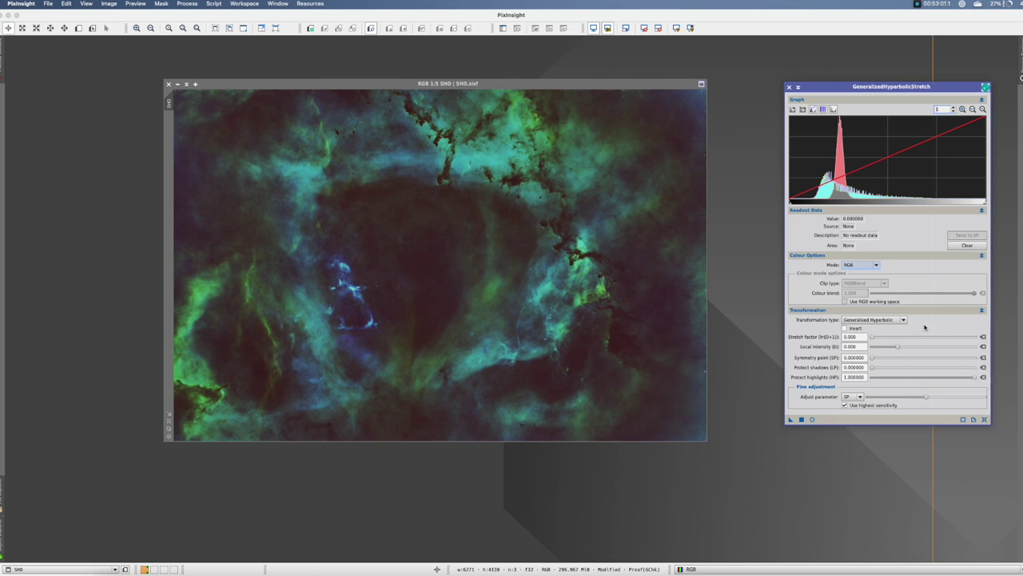
{"action": "left_click", "coordinate": [906, 323]}
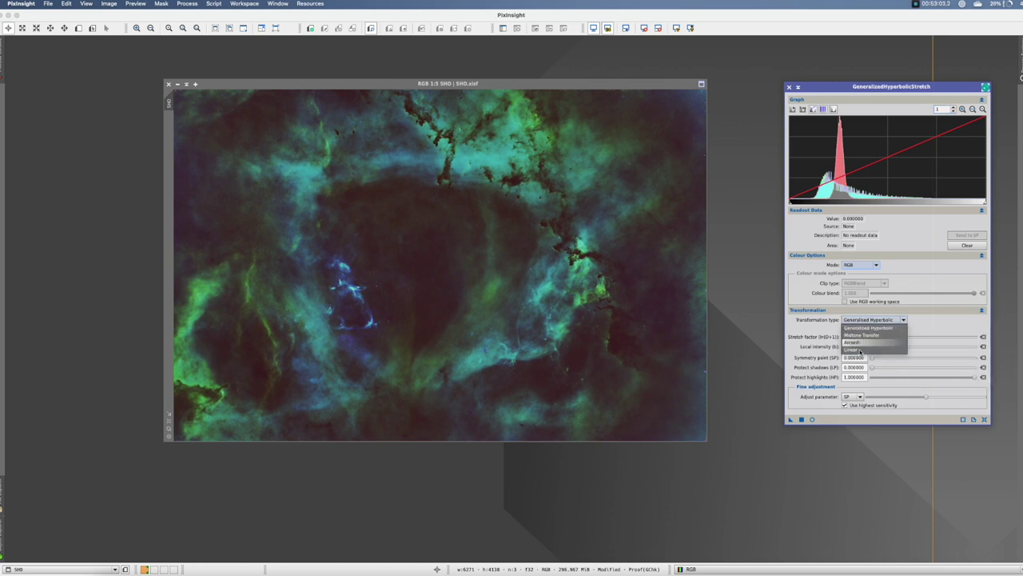
{"action": "left_click", "coordinate": [932, 327]}
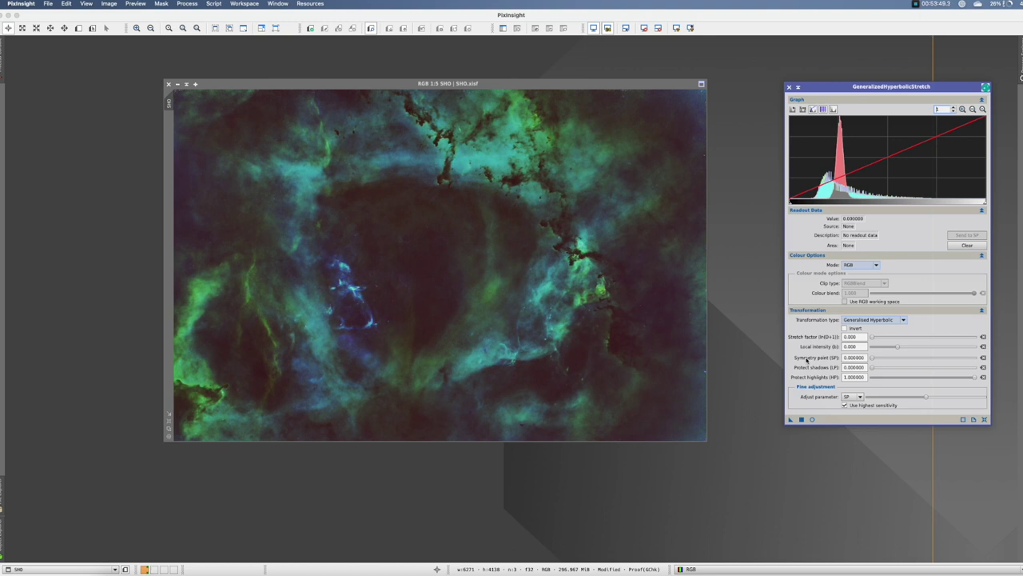
{"action": "mouse_move", "coordinate": [807, 360]}
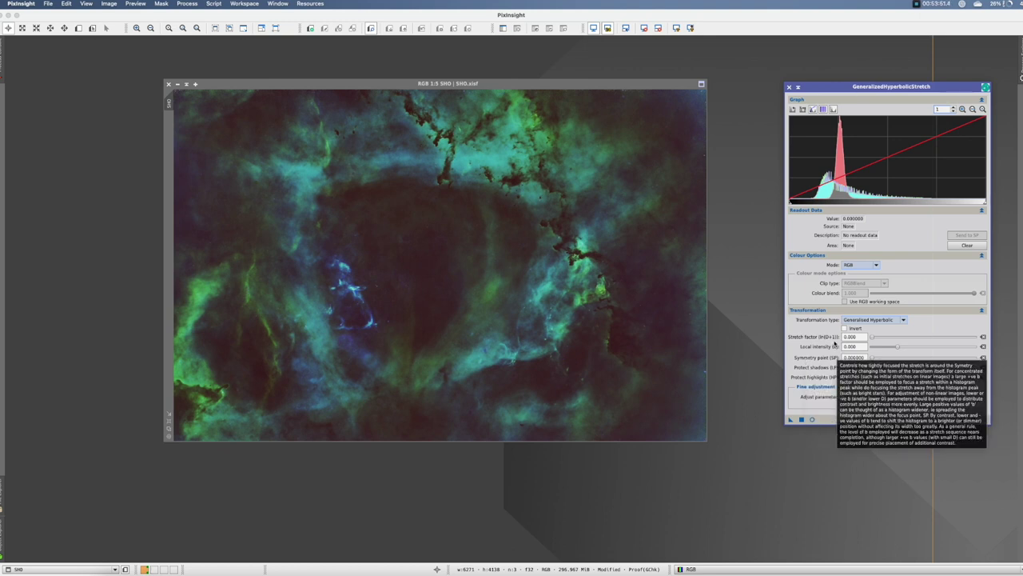
{"action": "mouse_move", "coordinate": [901, 348]}
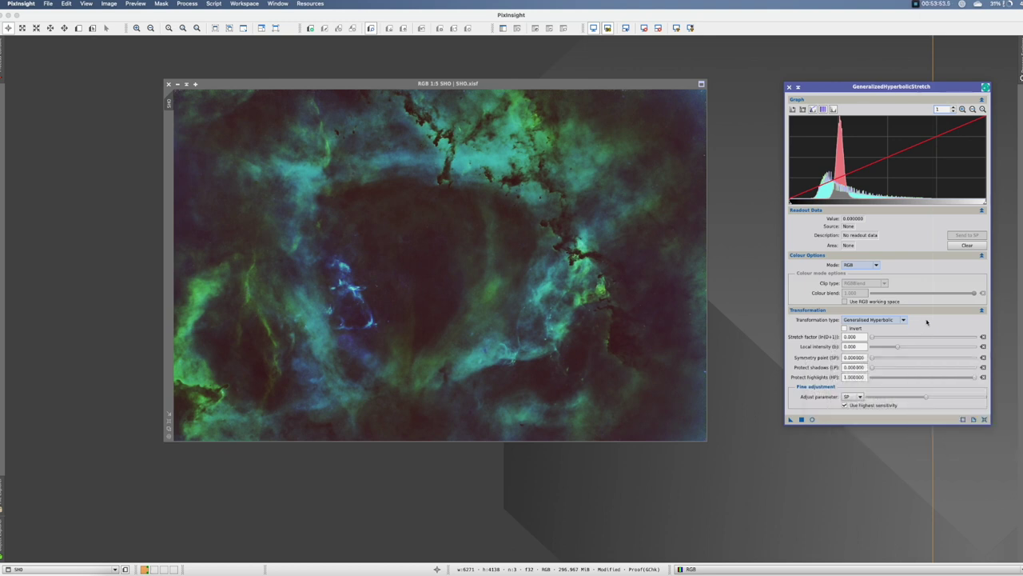